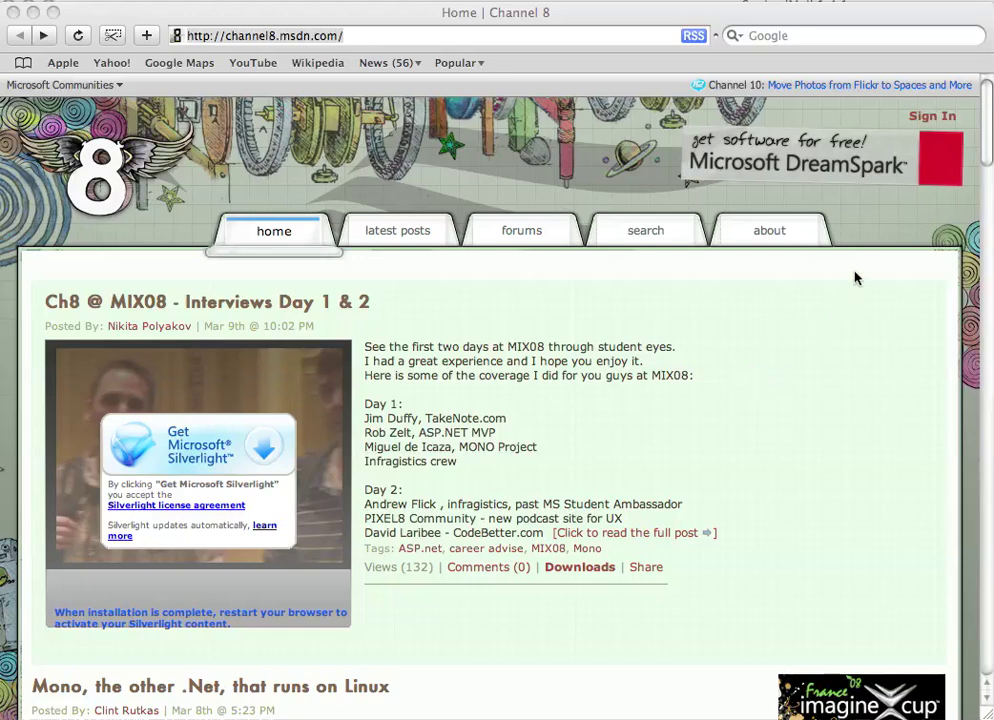
Step: Open Microsoft DreamSpark from the 'get software for free!' banner on Channel 8
click(764, 292)
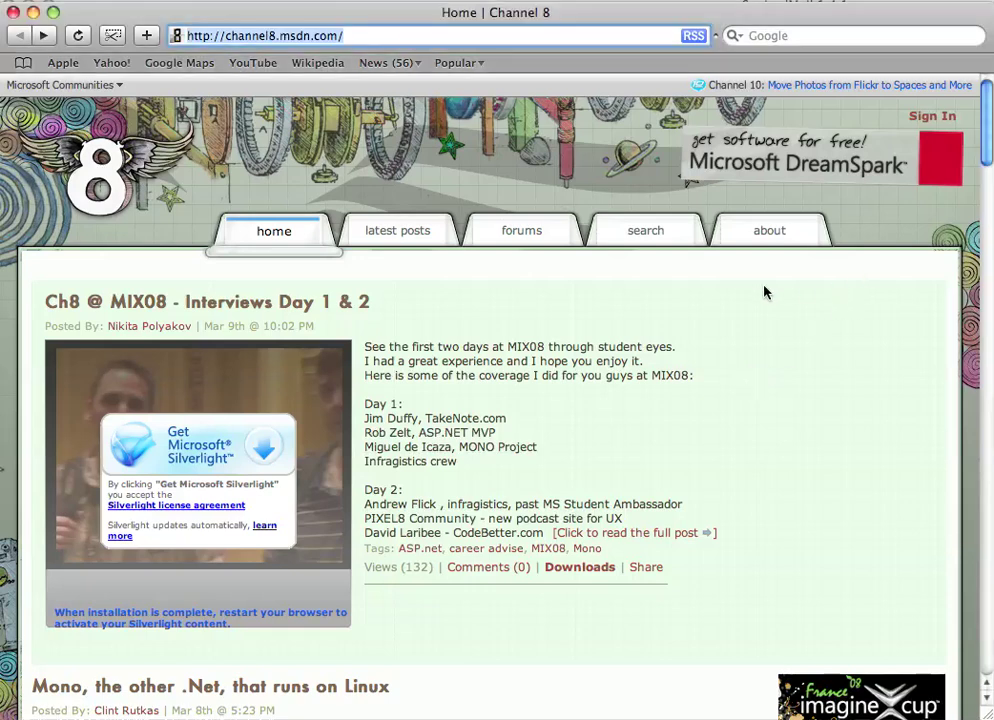
click(405, 35)
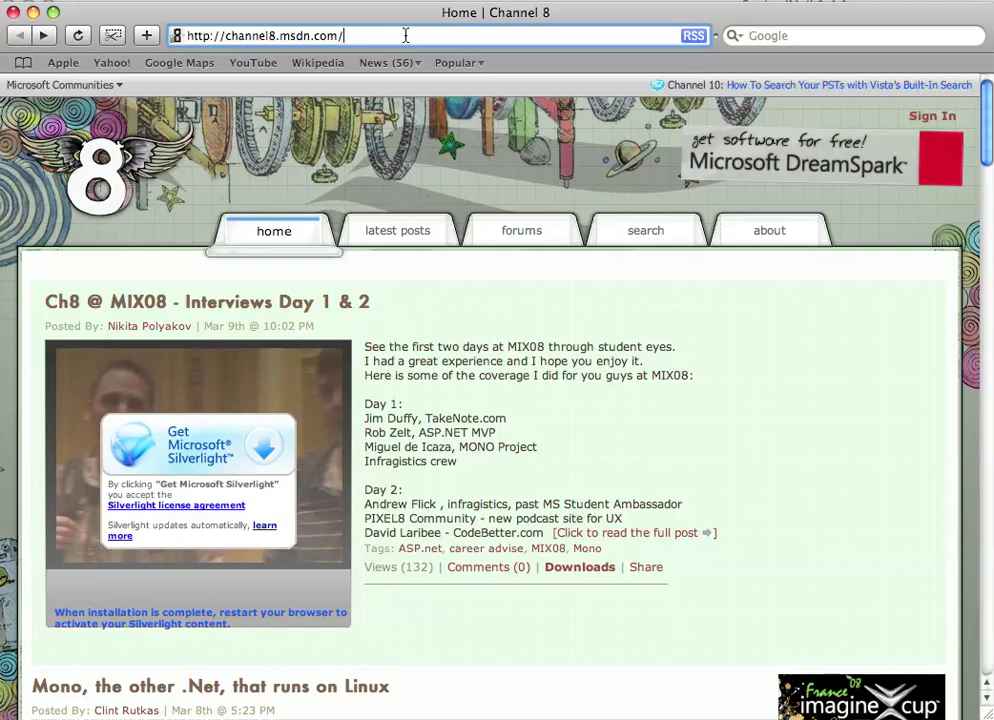
drag(402, 33, 131, 26)
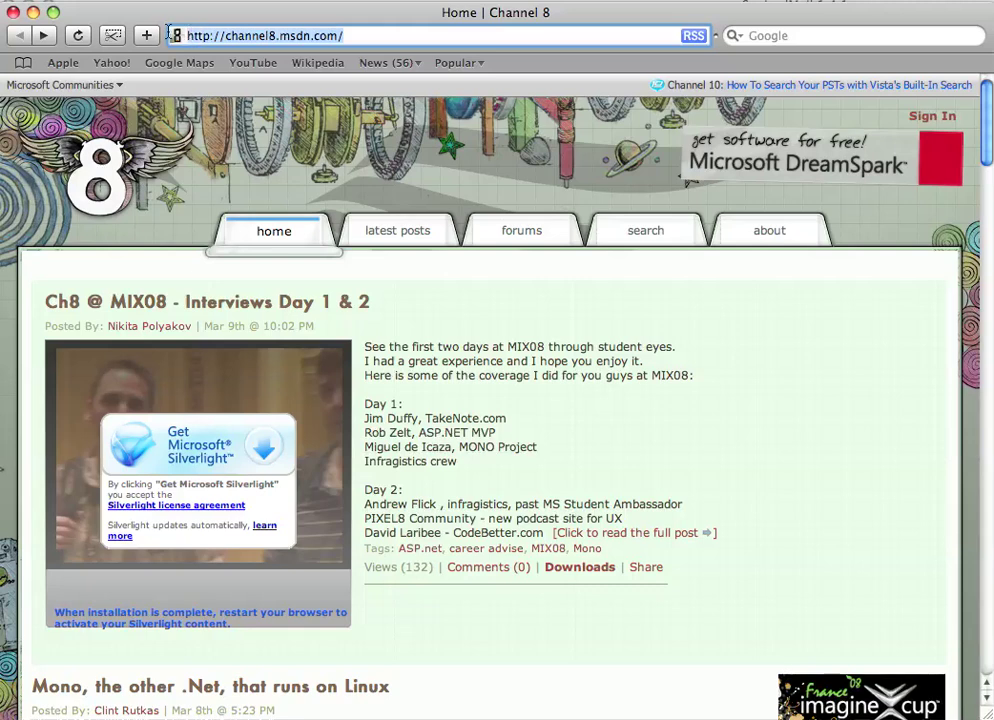
click(763, 296)
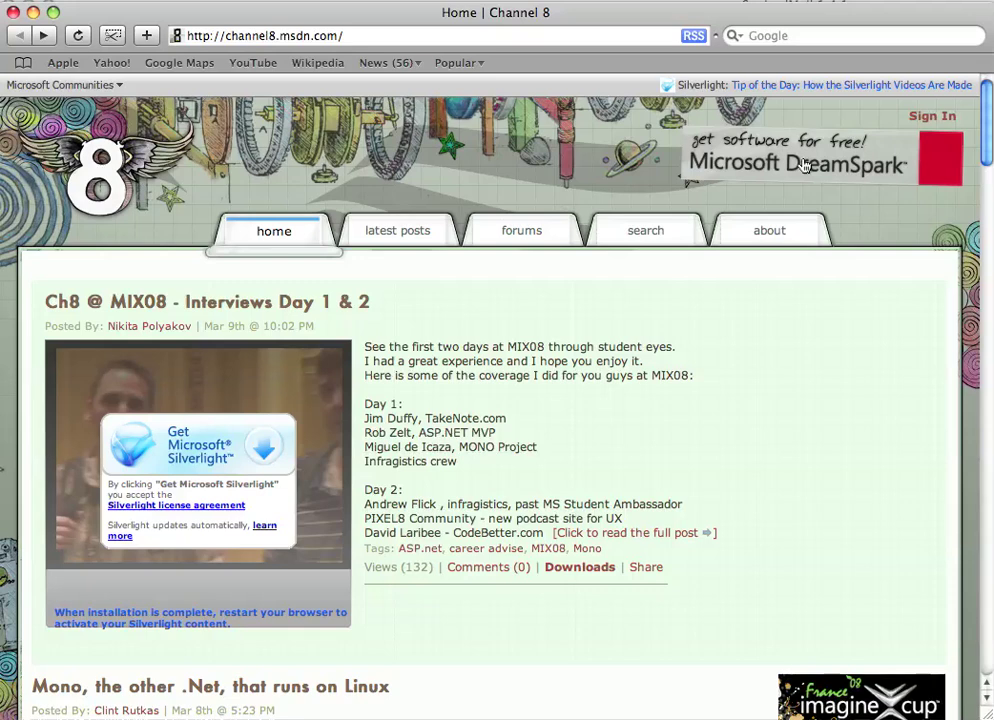
click(804, 165)
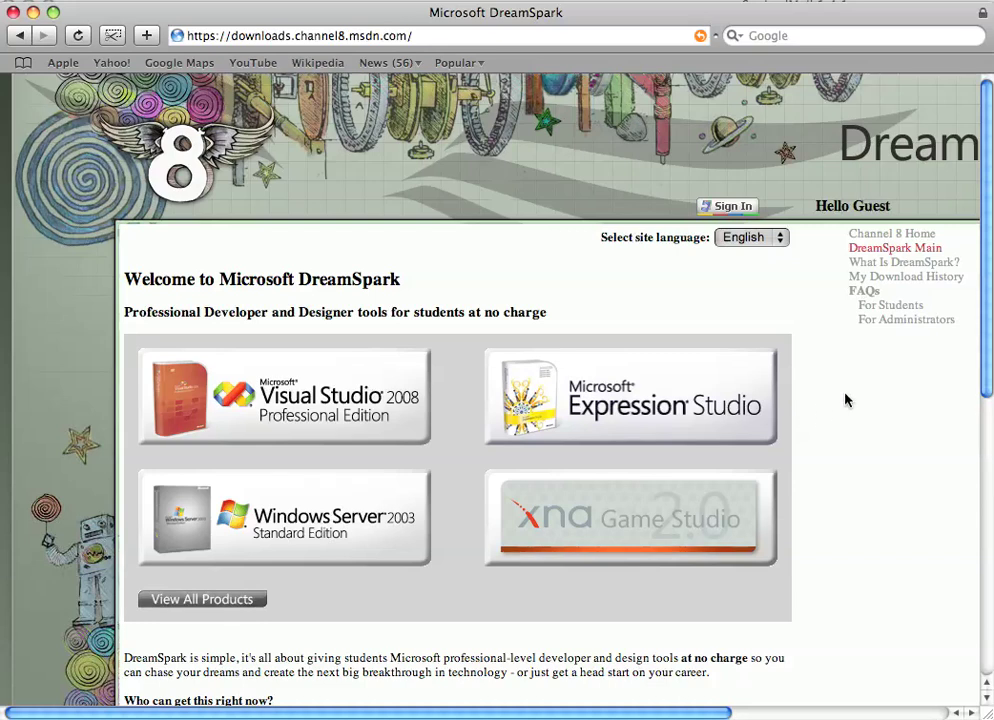
Step: Scroll down the DreamSpark welcome page and choose Get Started
scroll(845, 400, down, 5)
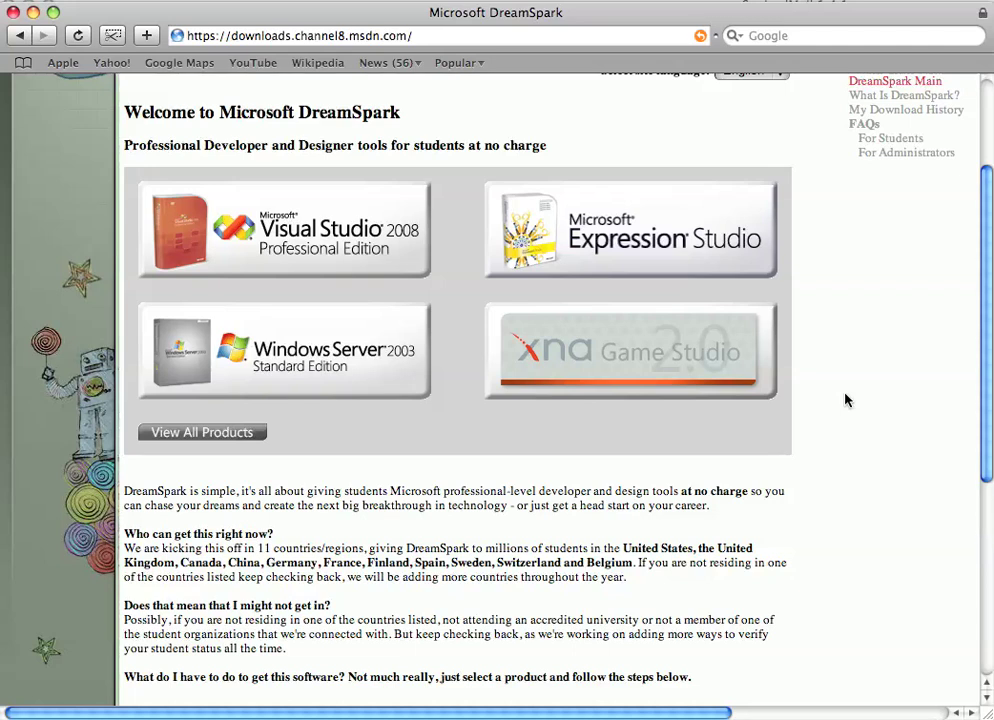
scroll(845, 400, down, 10)
scroll(845, 400, down, 1)
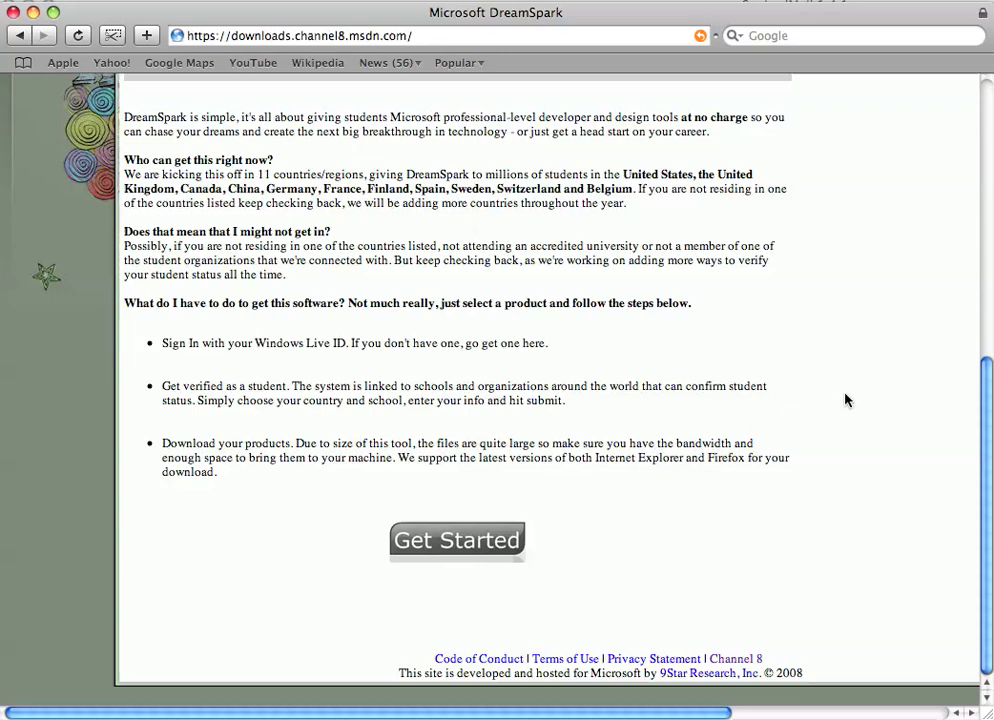
click(473, 548)
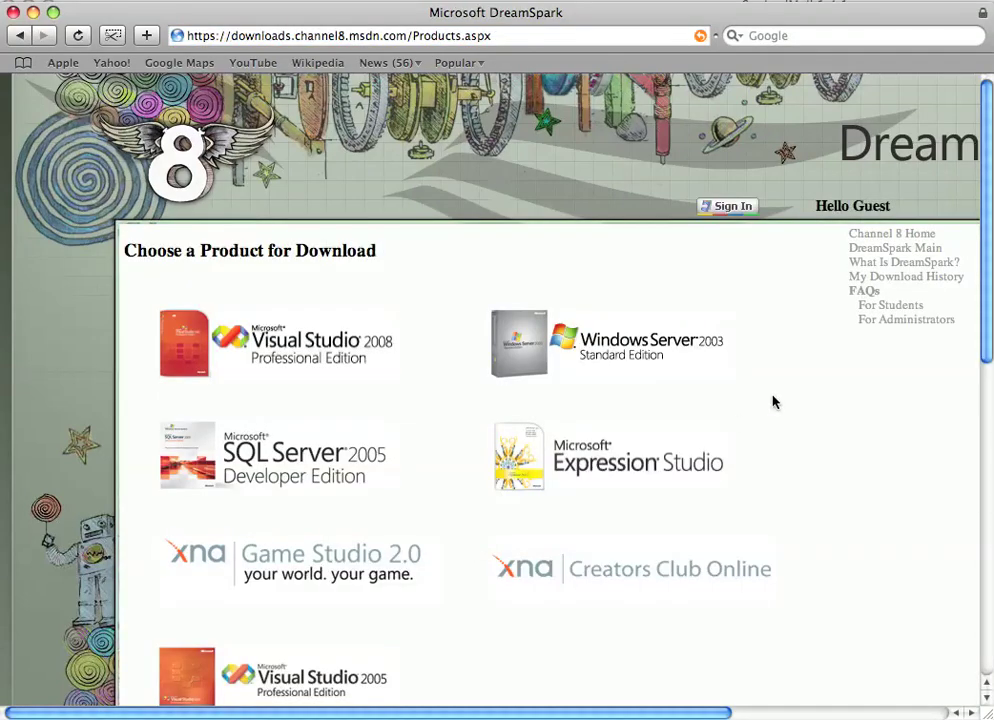
Step: Open the Visual Studio 2008 Professional Edition page from the product list
scroll(772, 402, down, 8)
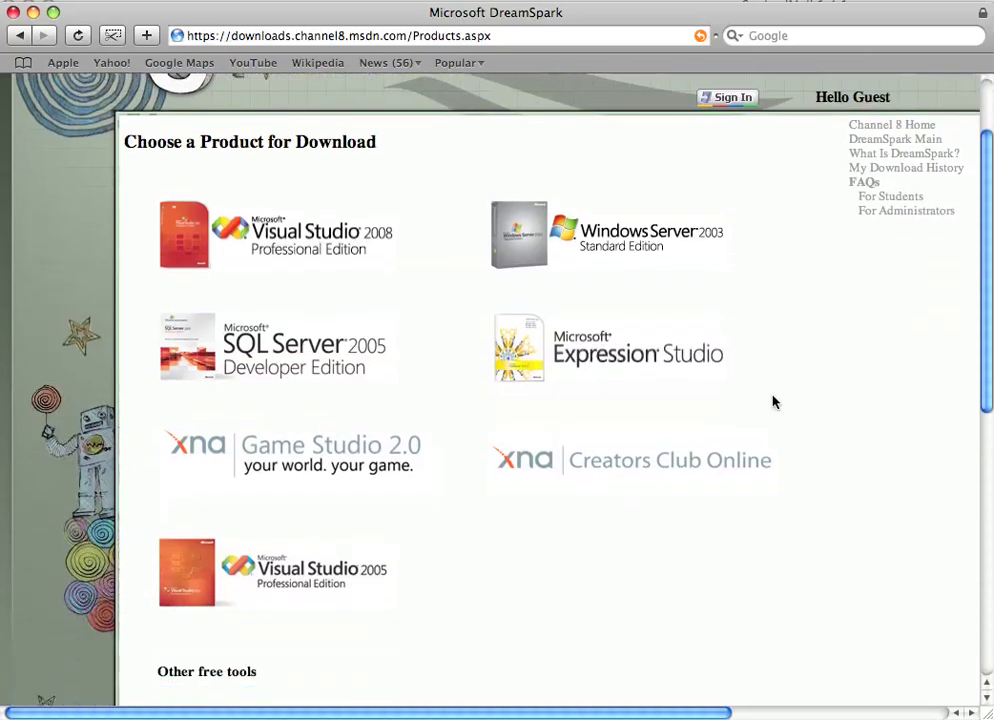
scroll(772, 402, down, 8)
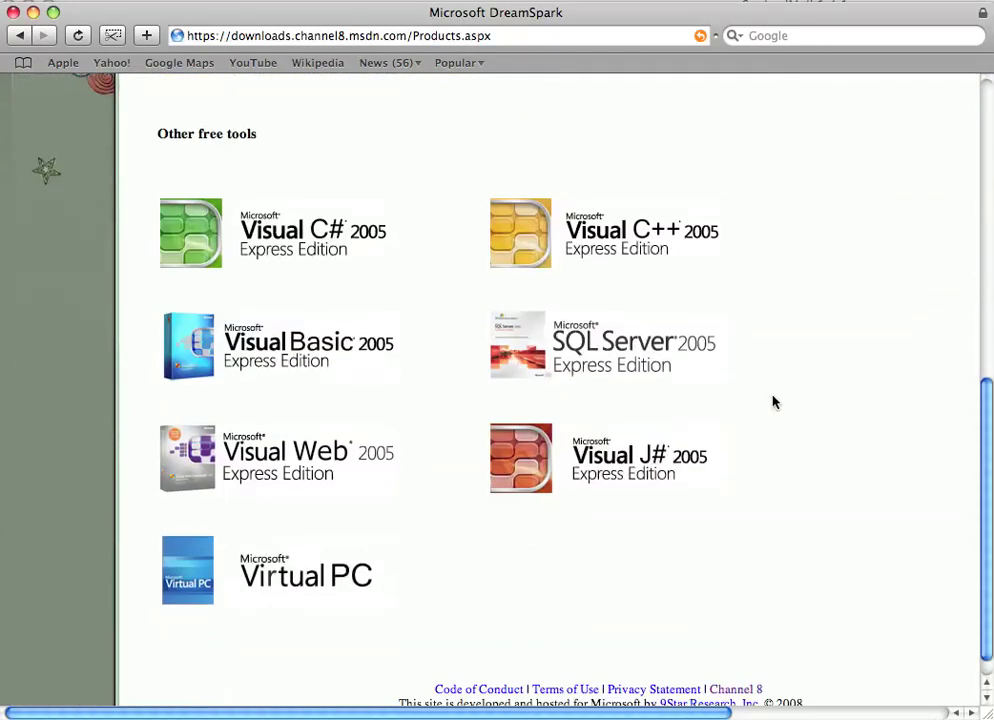
scroll(772, 402, up, 14)
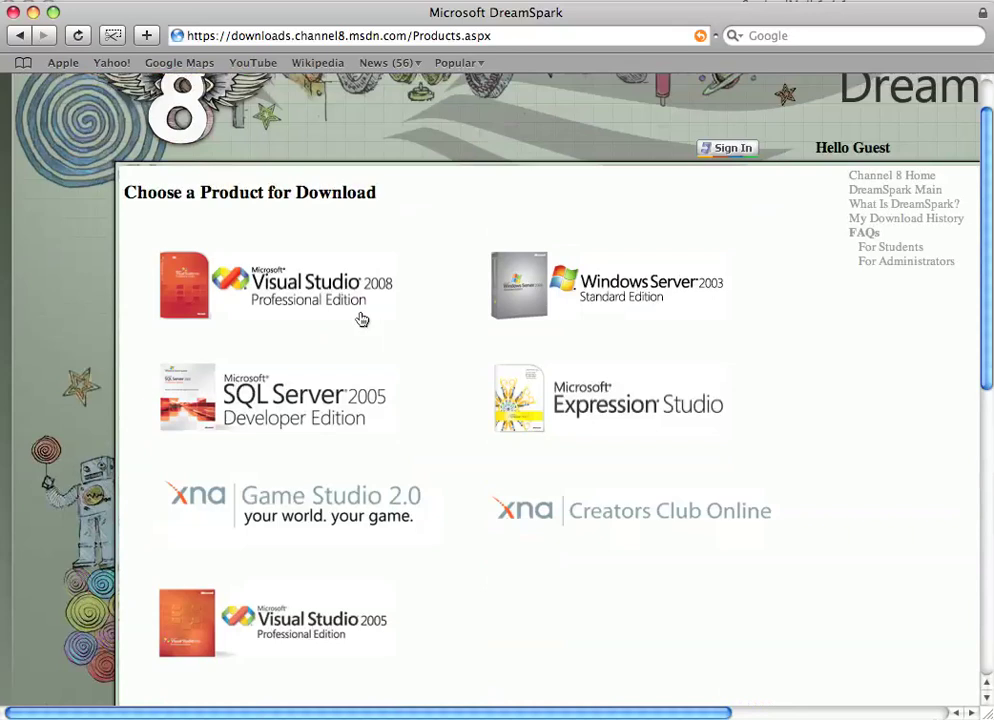
click(332, 306)
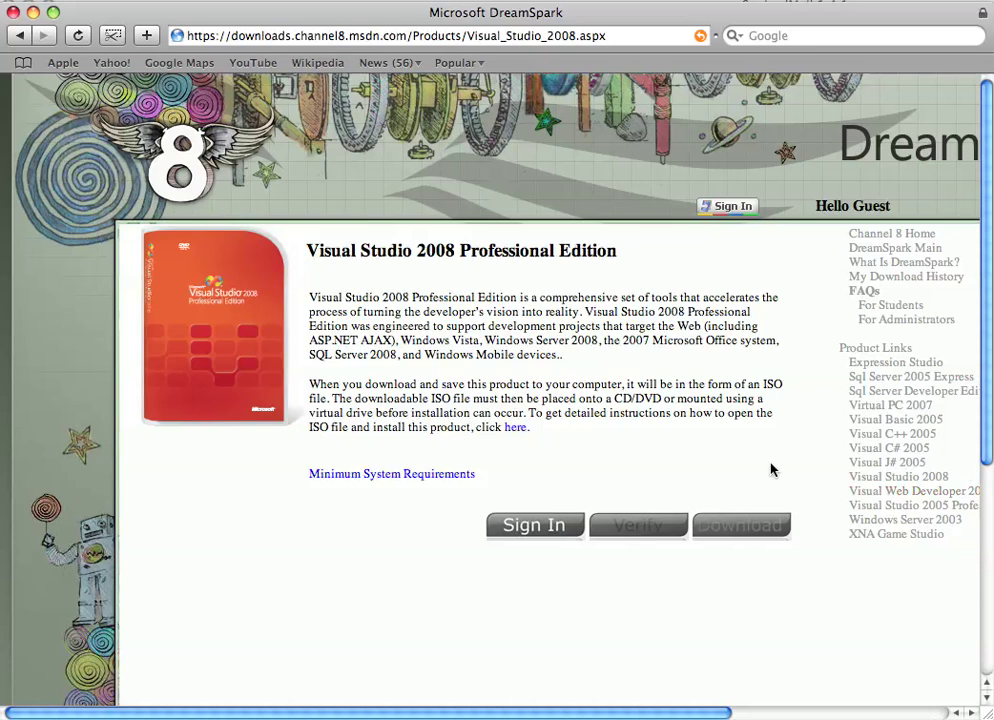
Step: Sign in for Visual Studio 2008, then choose Sign Up for a new Windows Live ID
click(548, 527)
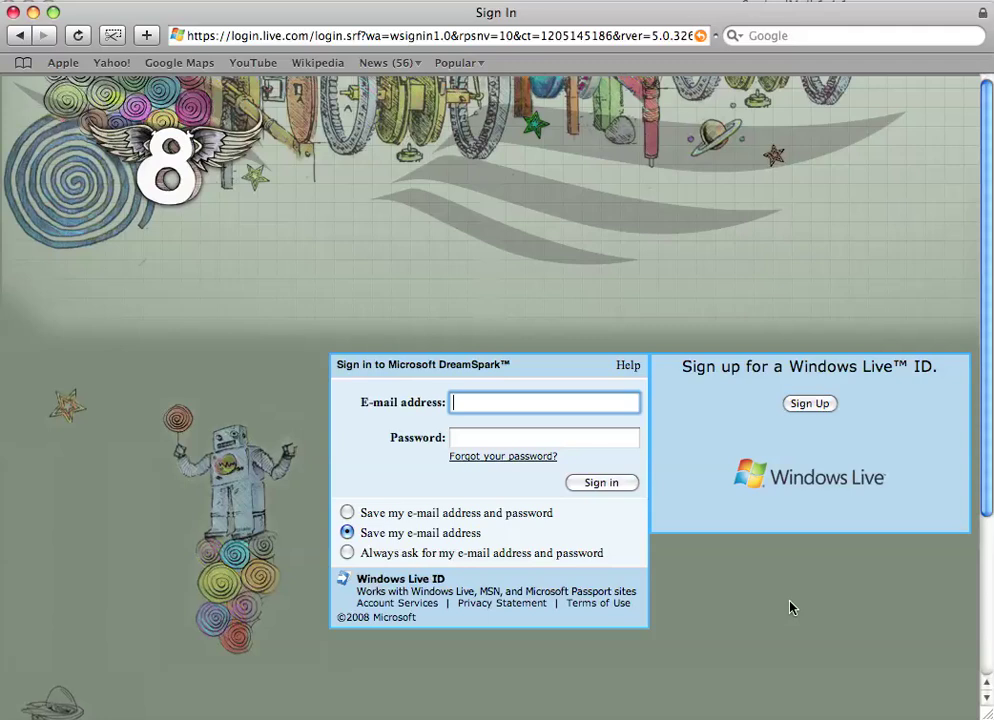
click(810, 404)
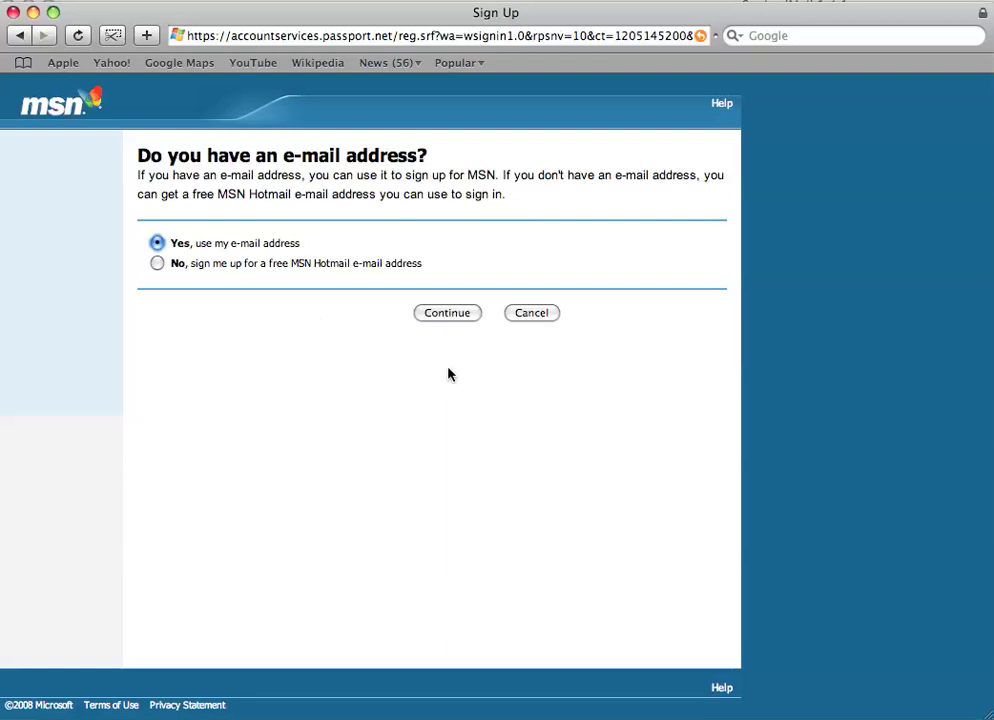
Step: Keep 'Yes, use my e-mail address' and continue to the credentials form
click(447, 313)
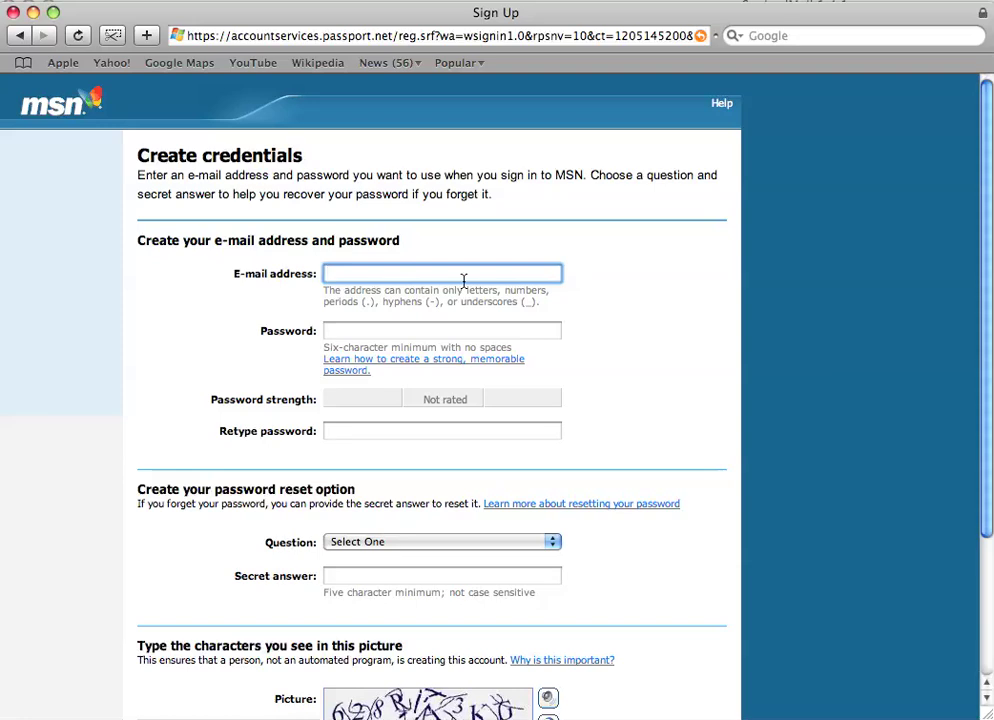
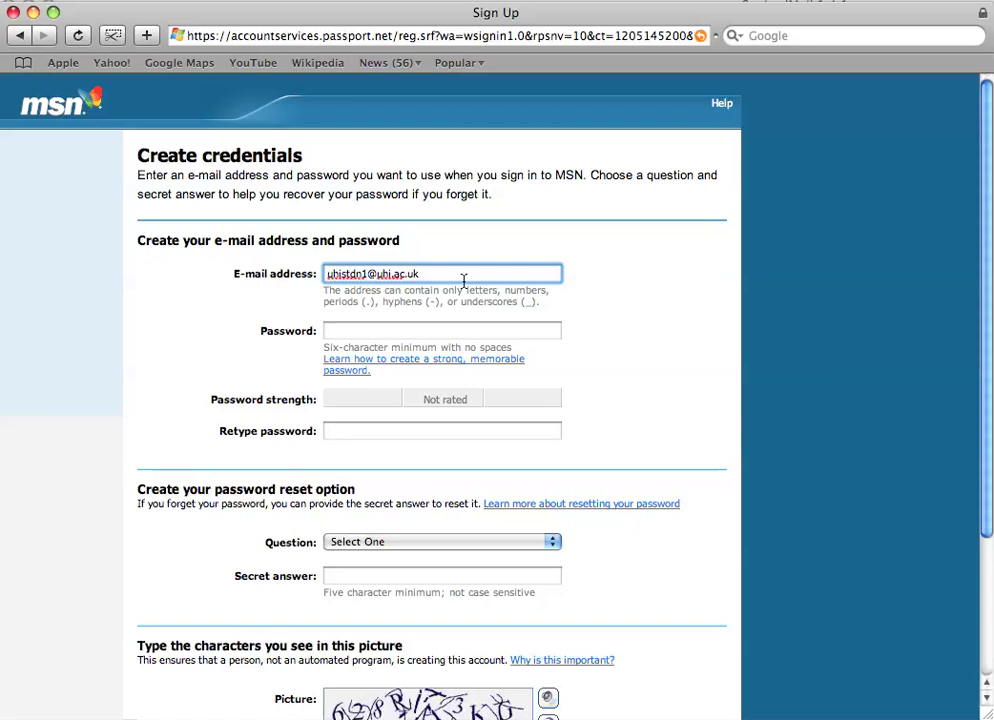
Step: Enter the account e-mail address, then the password and its confirmation
key(Tab)
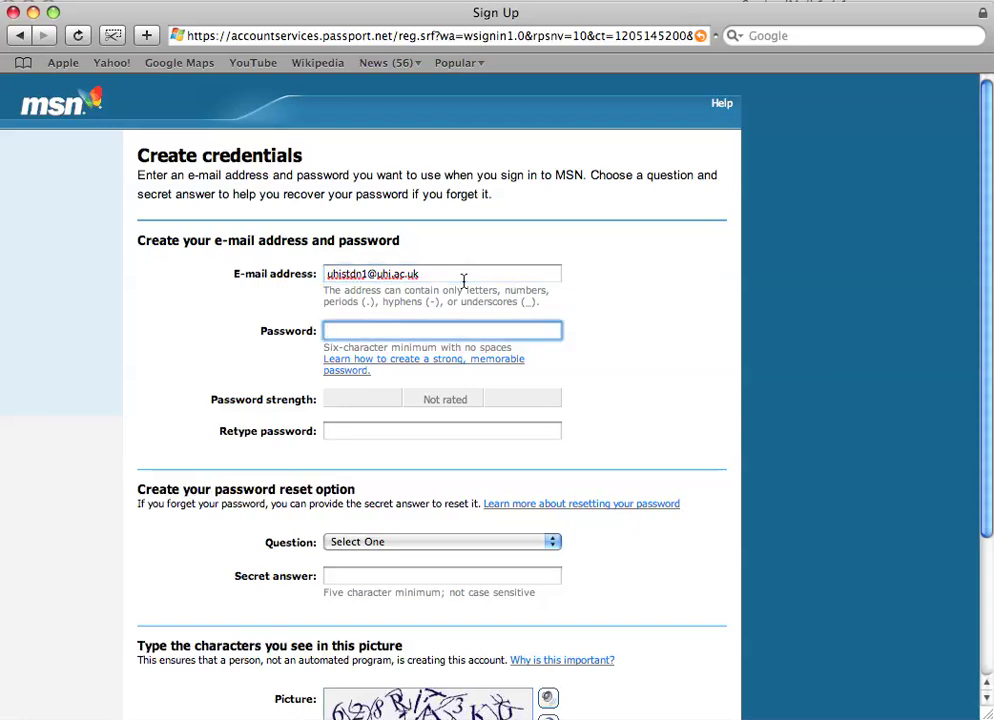
text(********)
key(Tab)
text(********)
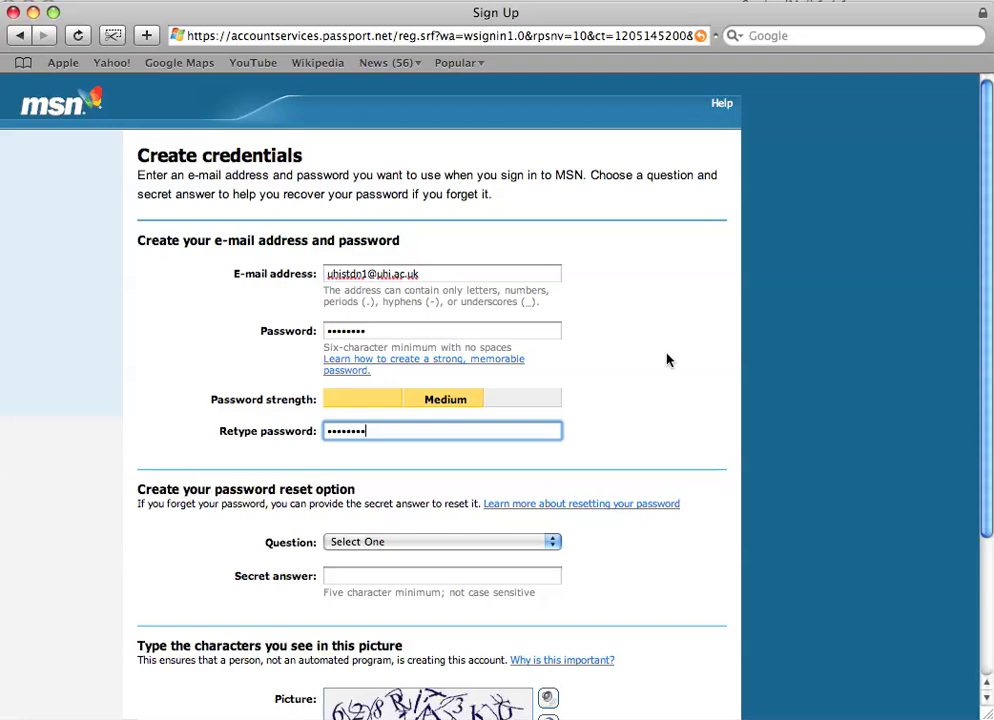
Step: Add the missing letter to the e-mail address
click(366, 274)
text(t)
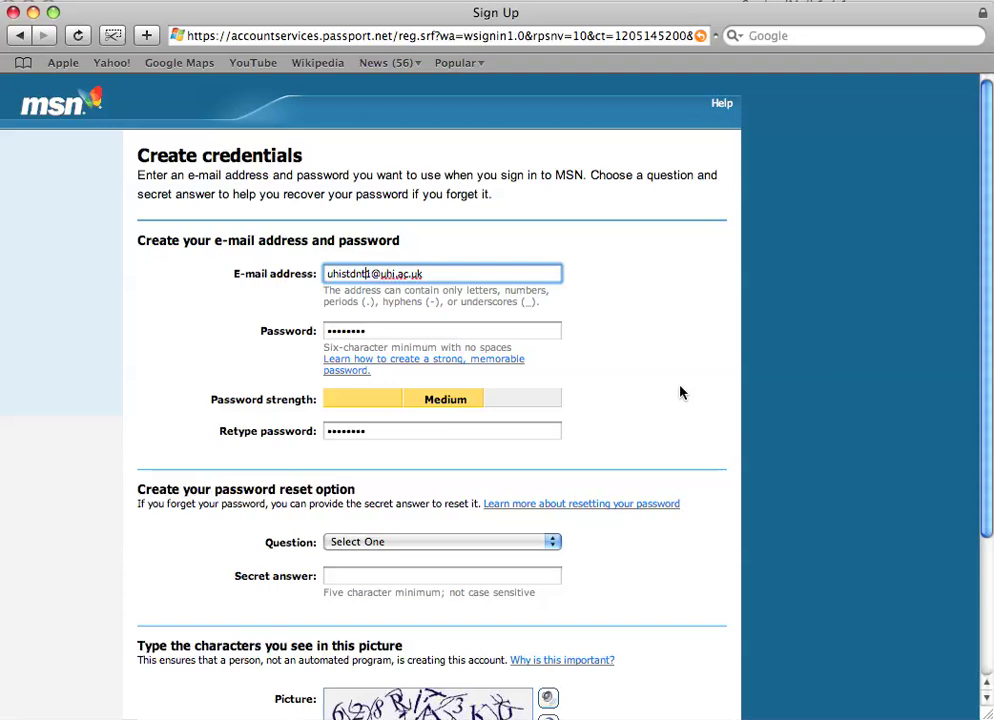
scroll(679, 393, down, 2)
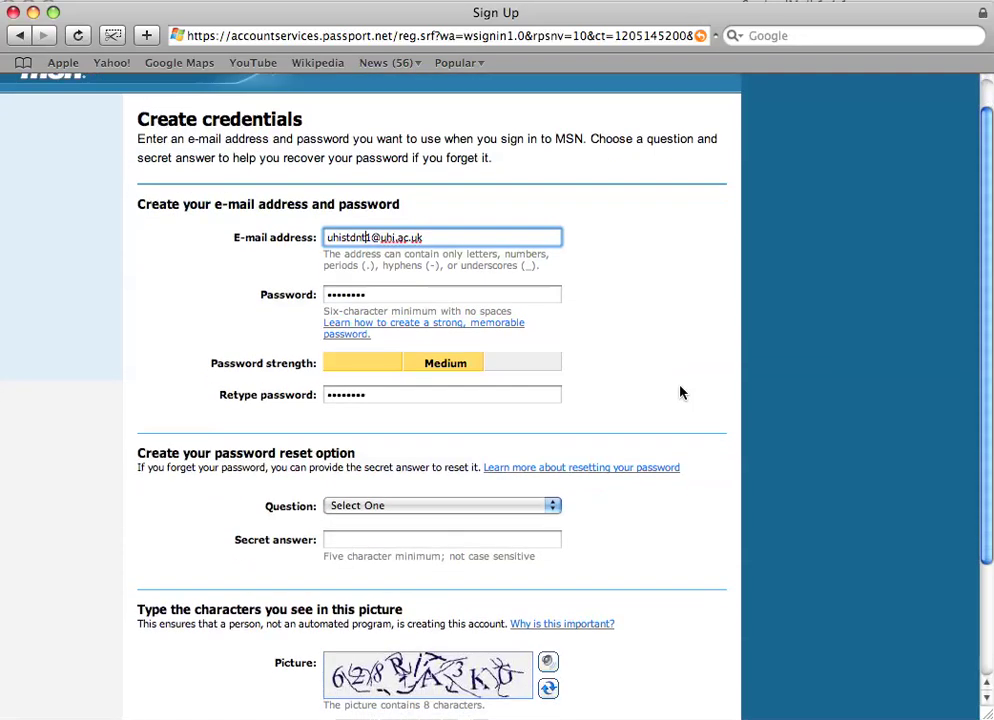
click(530, 507)
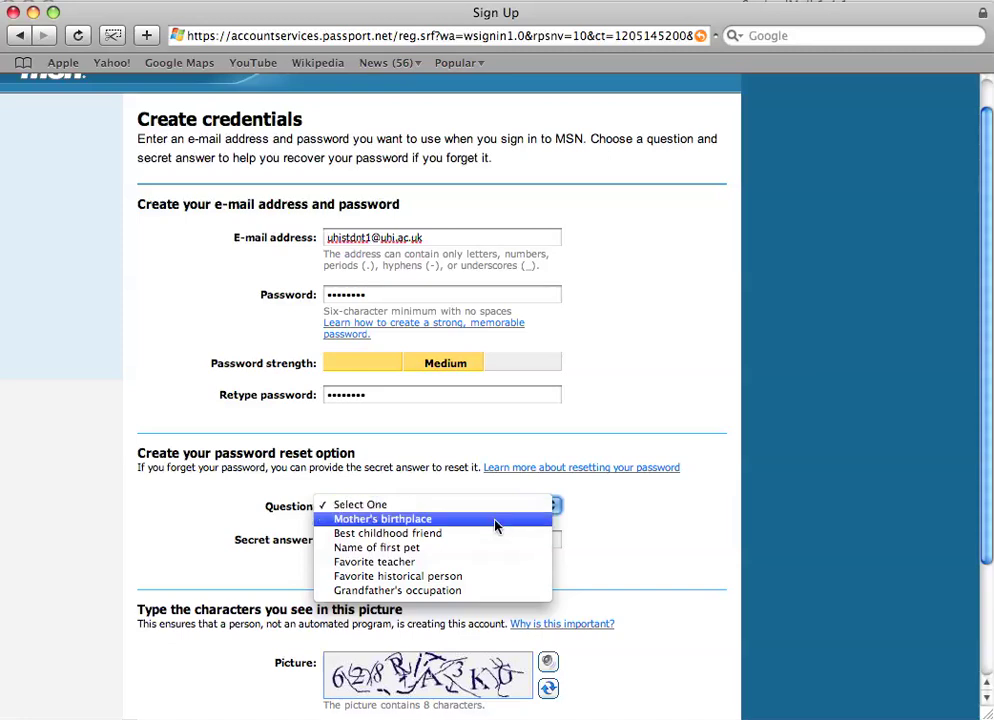
Step: Choose 'Favorite teacher' as the security question and enter the secret answer
click(455, 563)
click(448, 539)
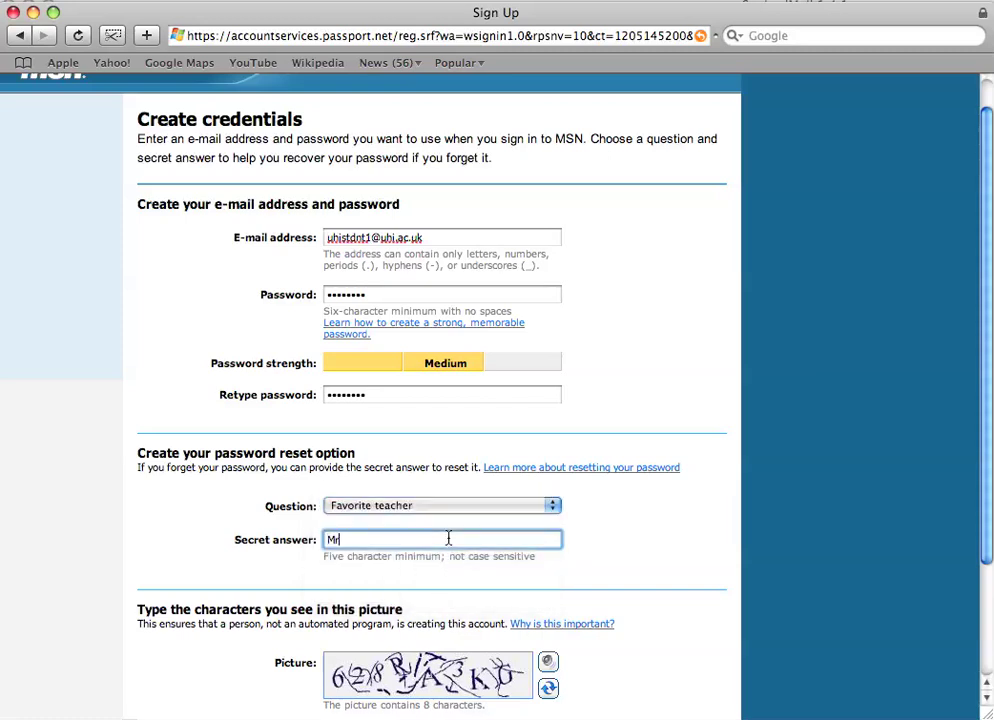
Step: Refresh the security picture until legible, enter its characters, and submit the sign-up
scroll(643, 527, down, 2)
scroll(643, 527, down, 3)
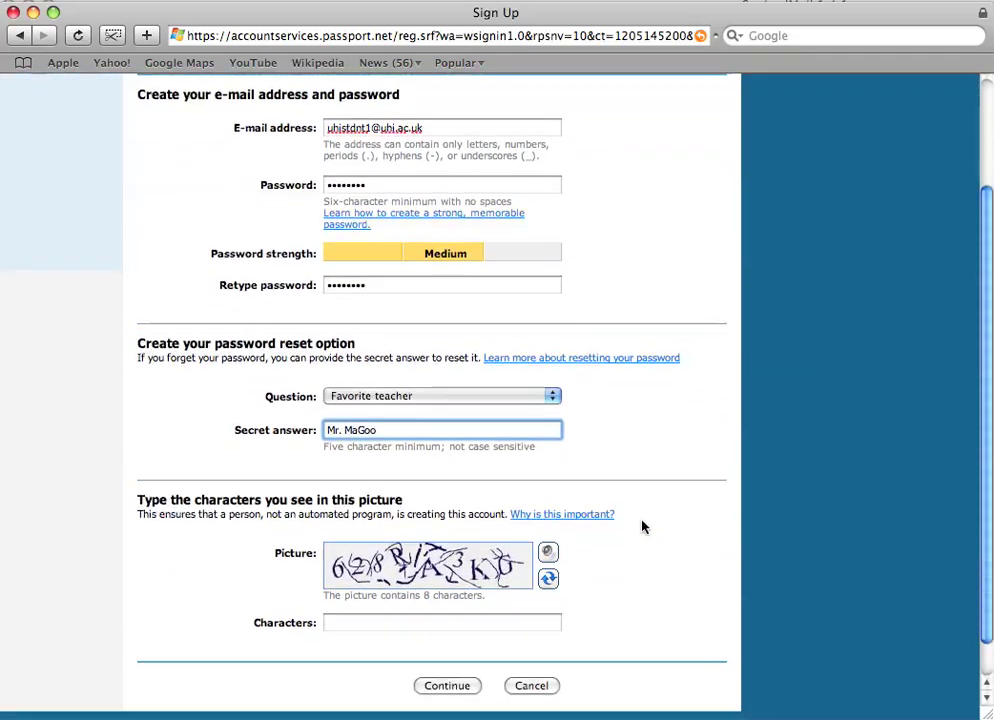
click(537, 581)
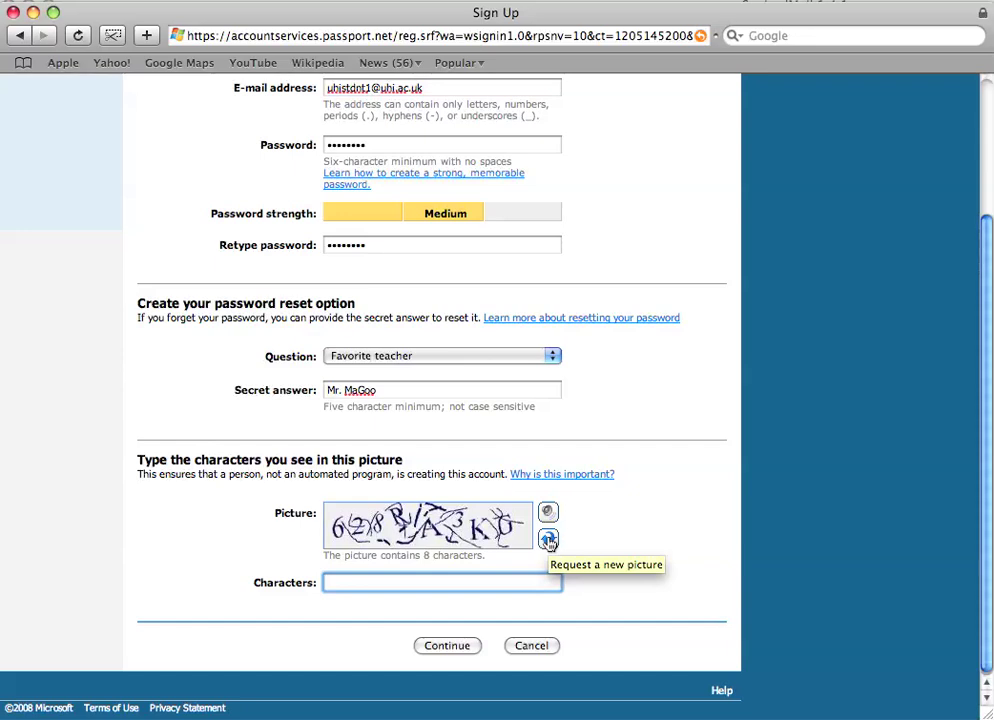
click(548, 540)
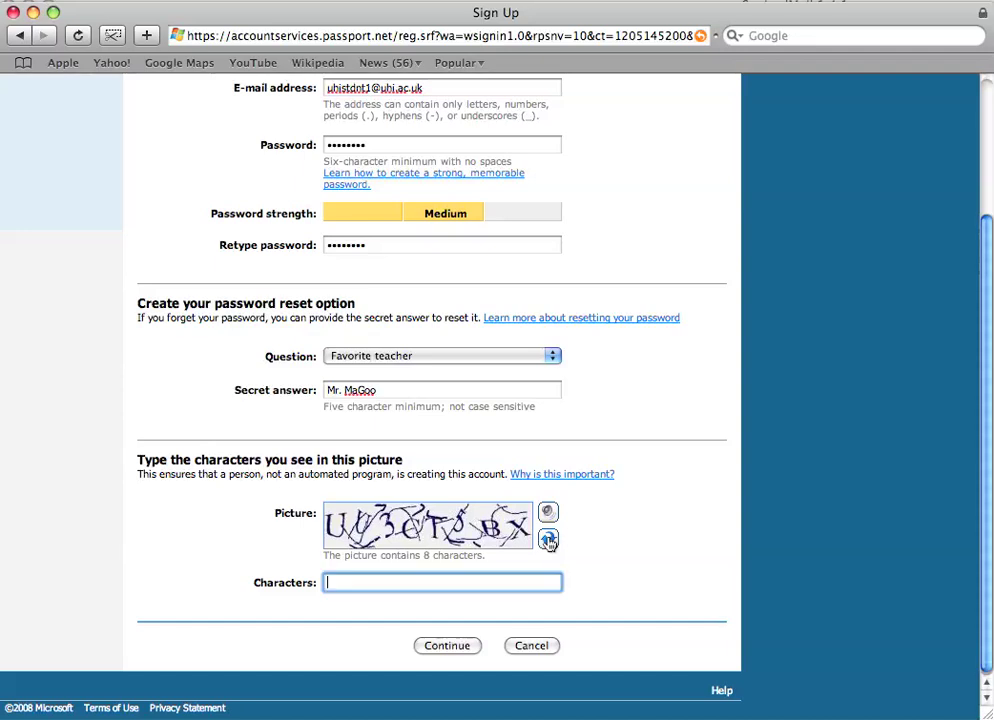
click(548, 540)
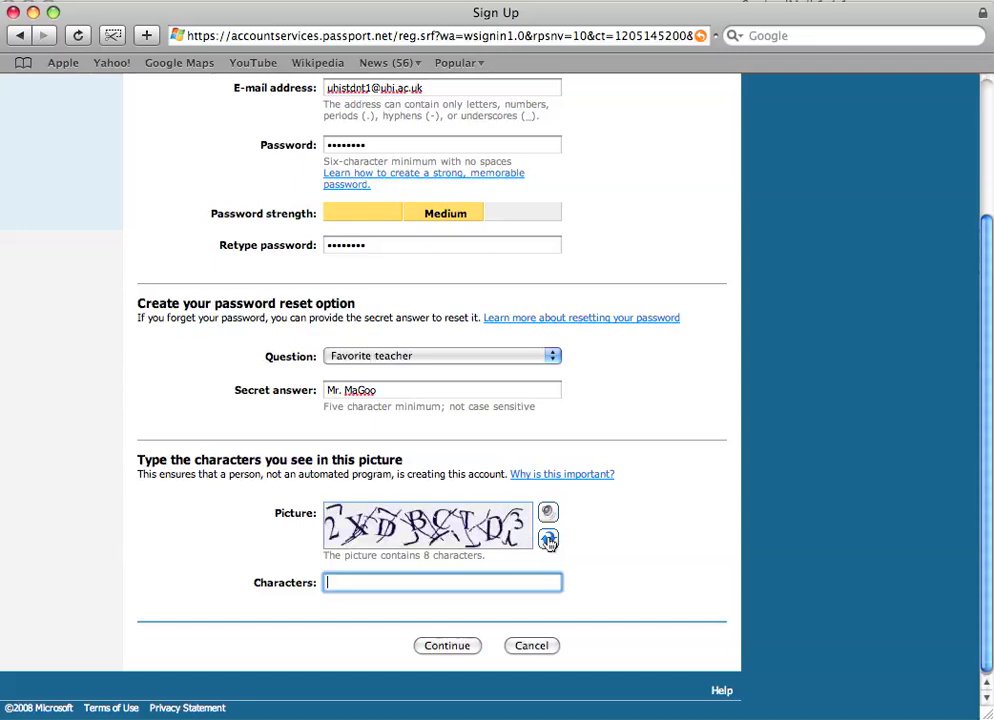
text(2xdbctd3)
click(459, 646)
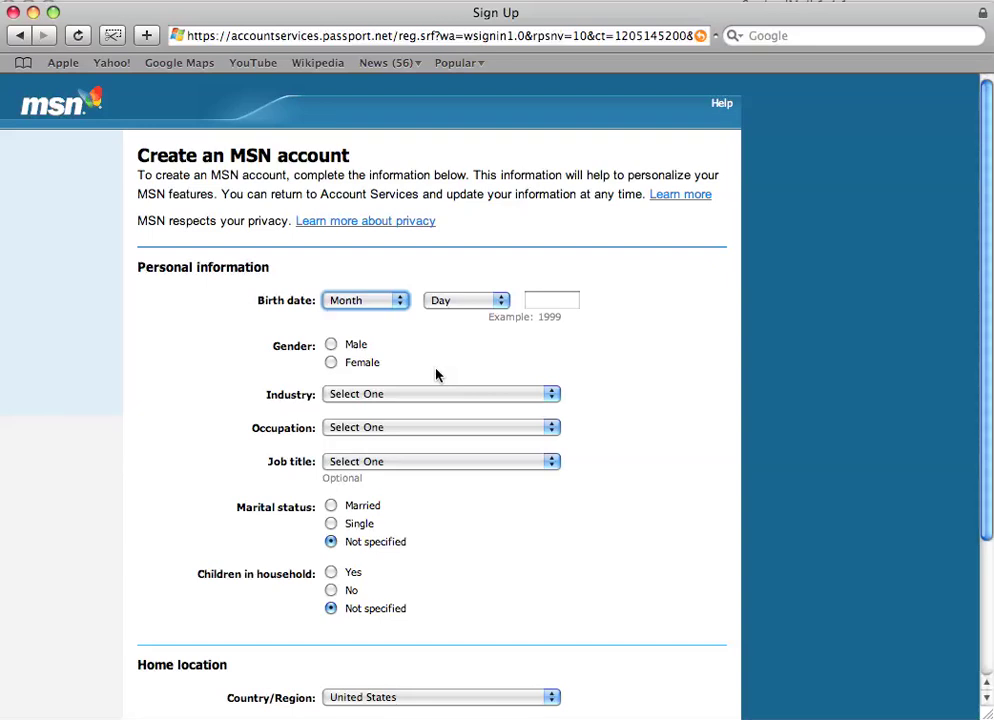
Step: Set the birth date to January 1, 1900 and the gender to Male
scroll(436, 375, down, 4)
scroll(436, 375, up, 1)
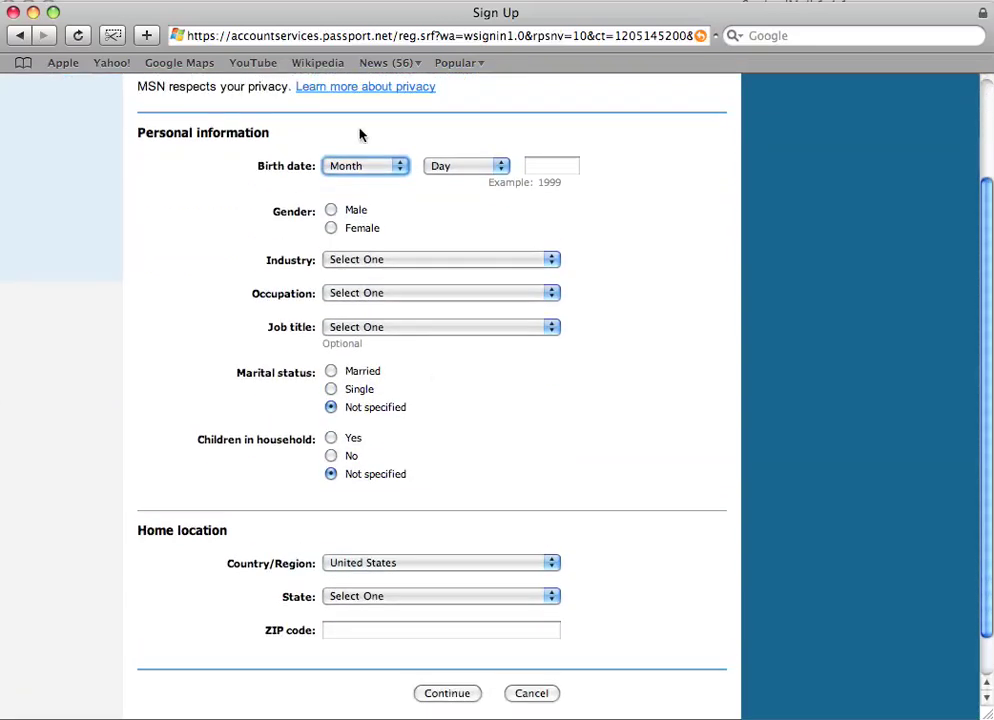
click(365, 168)
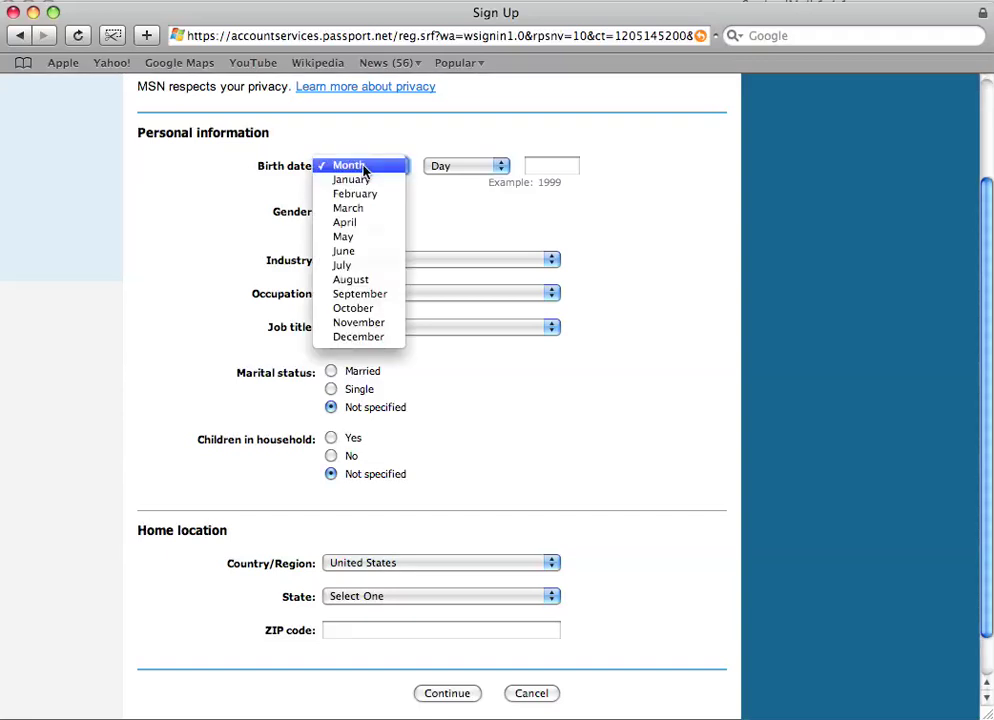
click(366, 181)
click(455, 177)
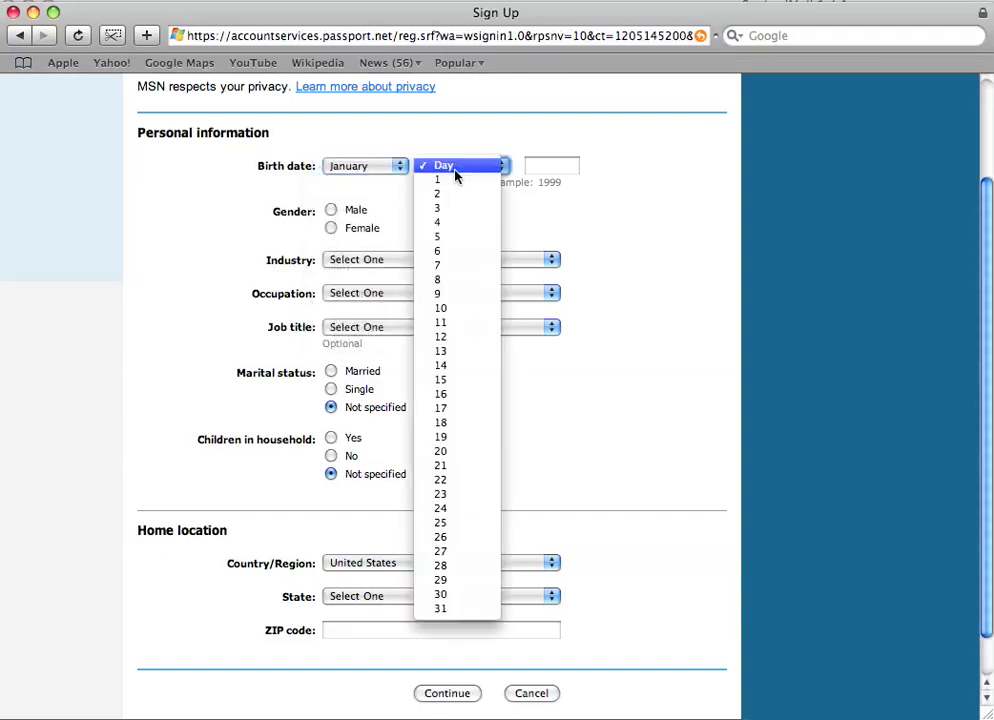
click(461, 178)
click(543, 169)
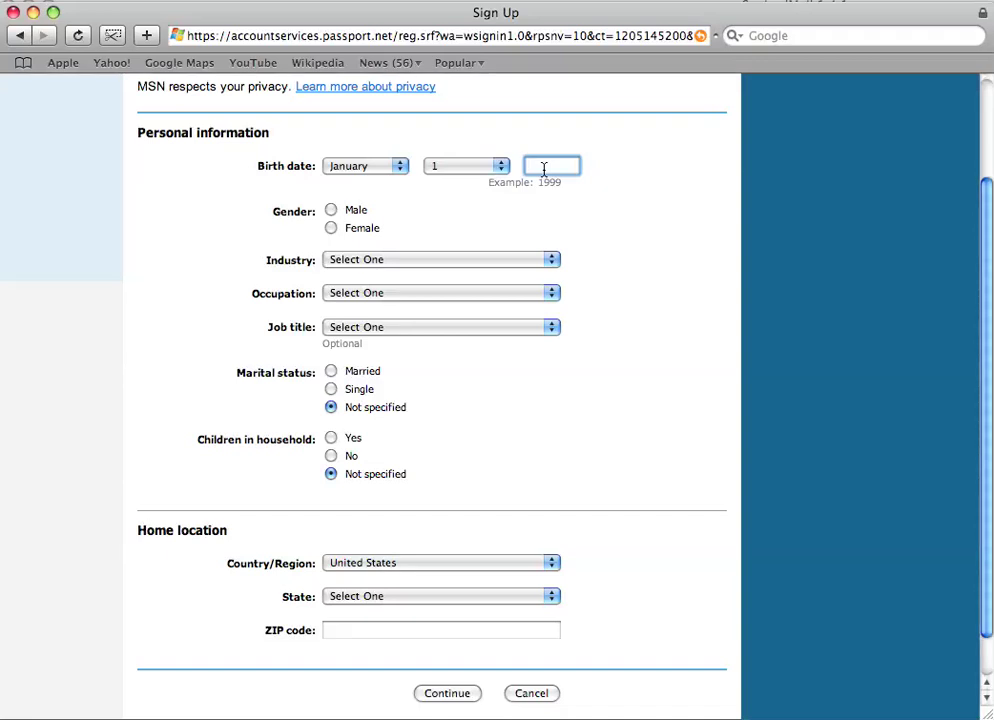
text(1900)
click(352, 212)
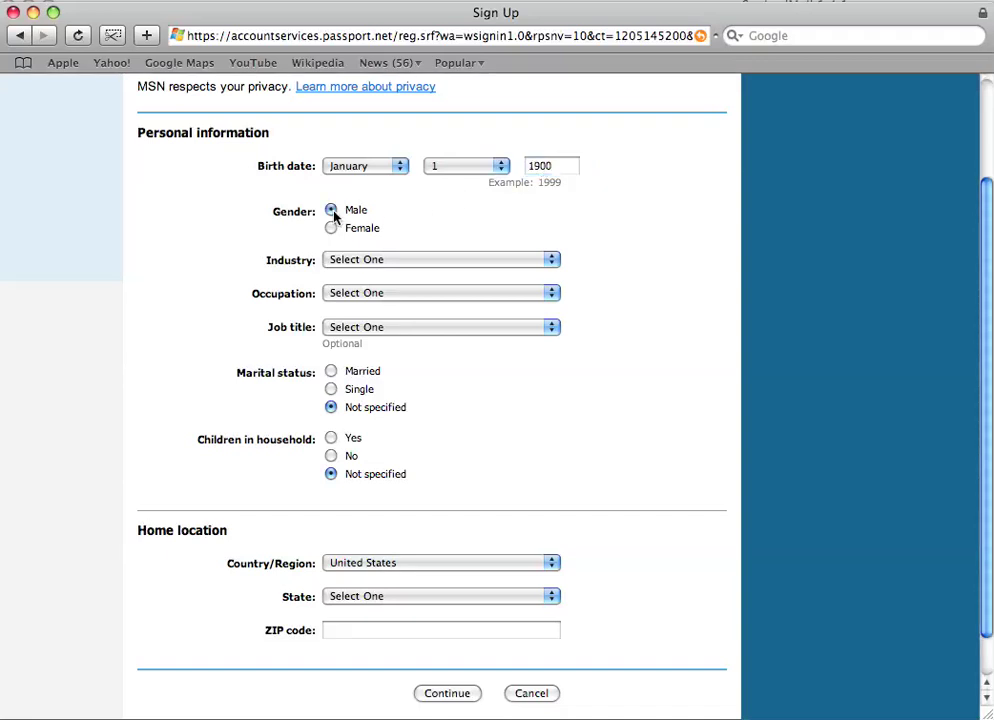
Step: Set industry to Educational services, occupation to Student, and job title to Other
click(352, 258)
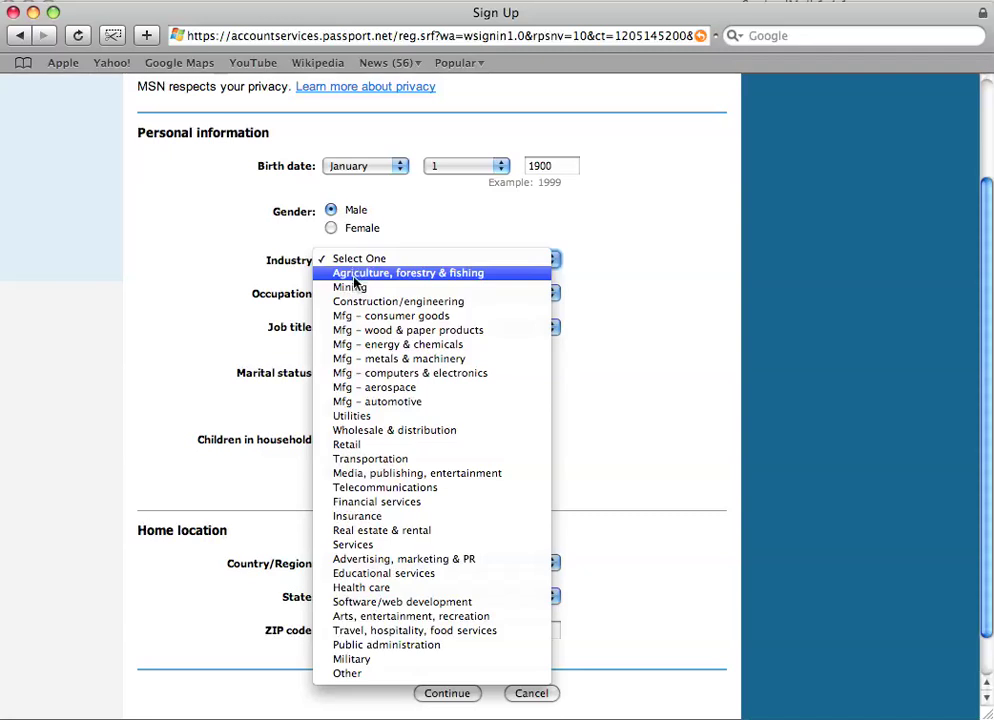
click(390, 573)
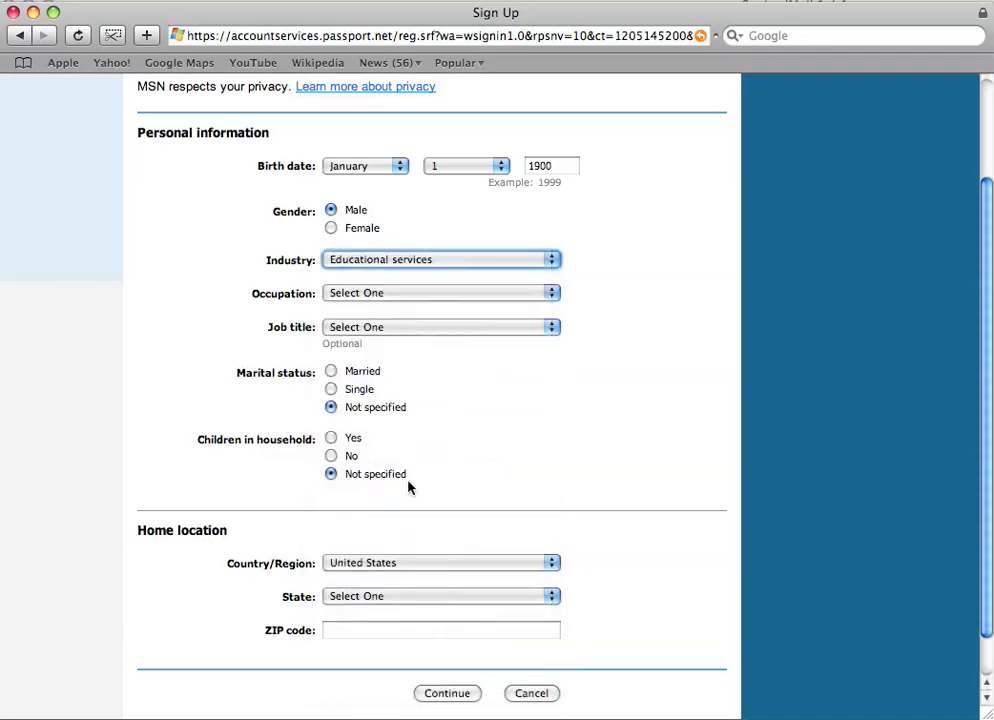
click(410, 294)
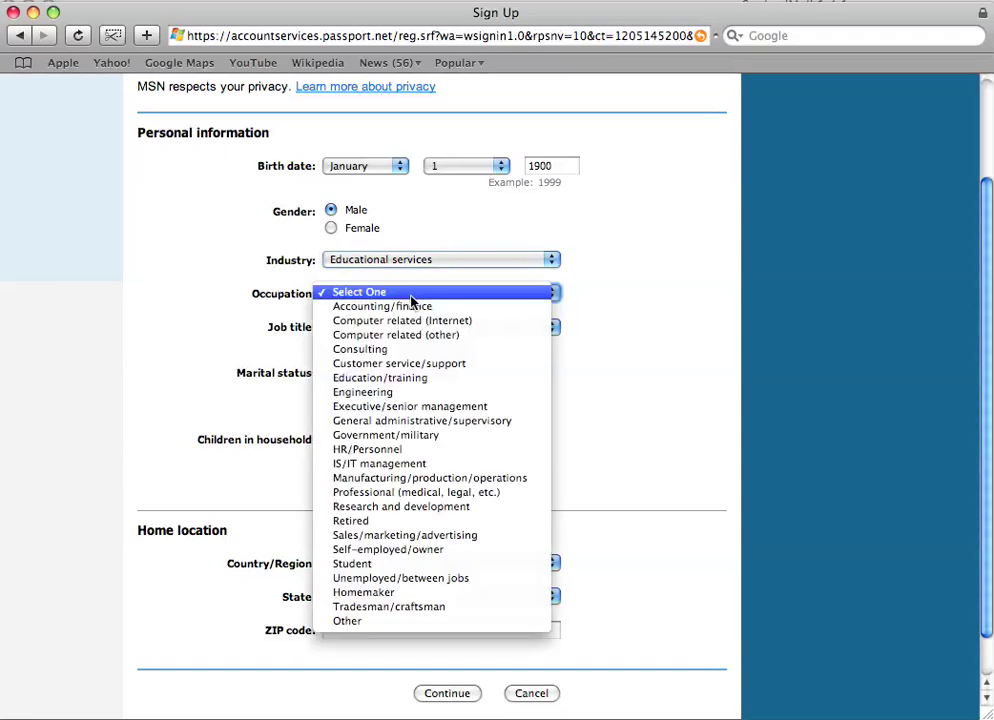
click(386, 564)
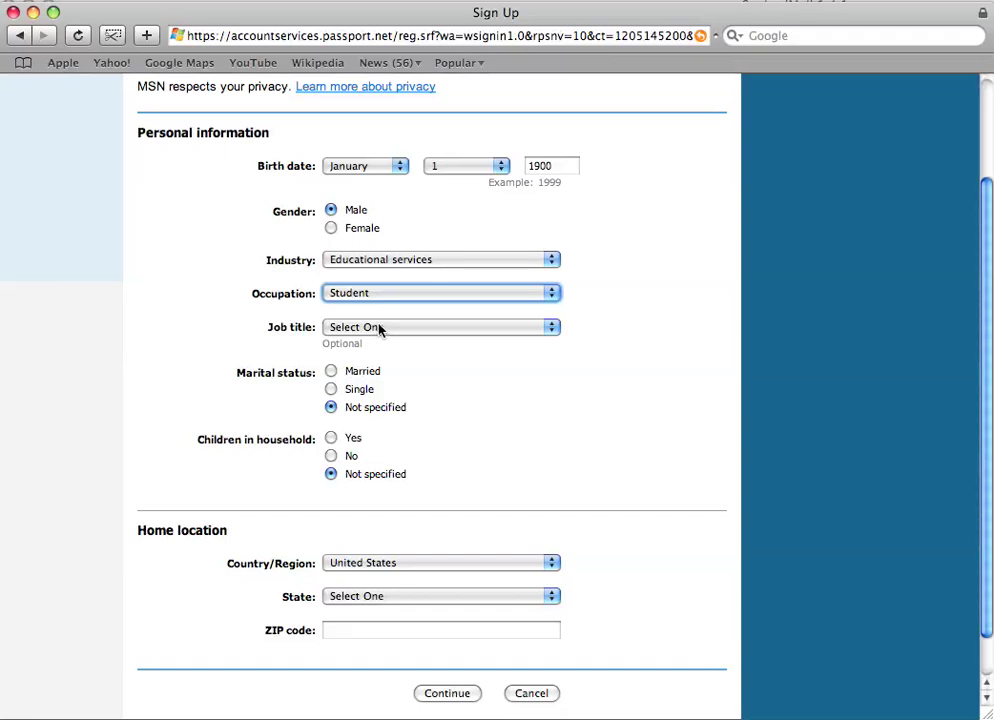
click(380, 328)
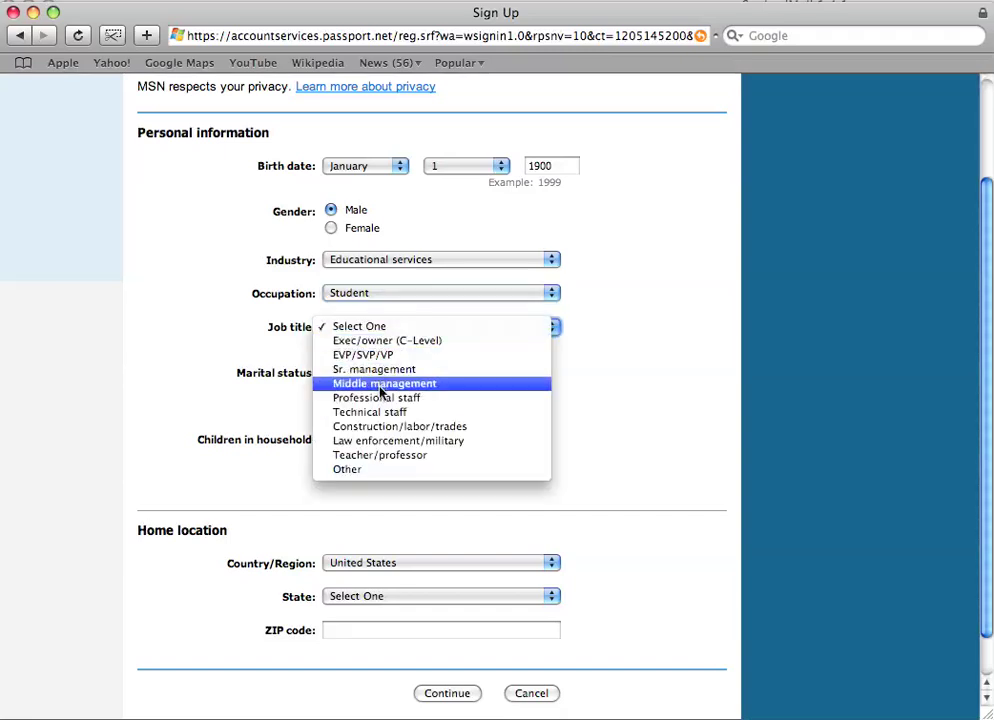
click(377, 468)
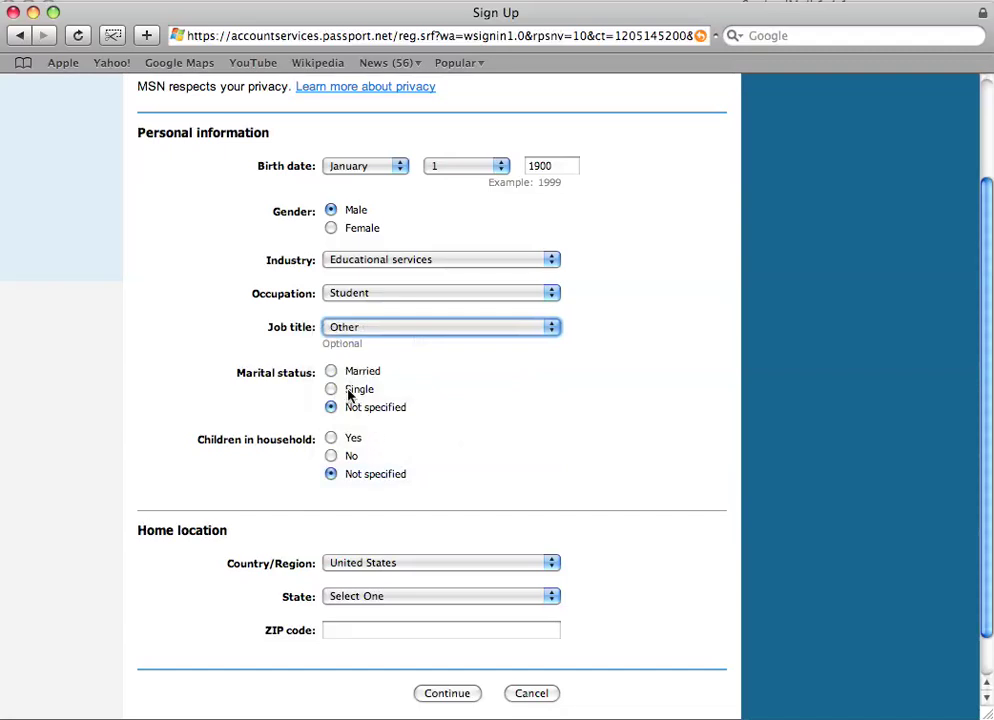
Step: Set country United Kingdom, enter the postal code, choose Scotland, and submit the profile
scroll(381, 534, down, 2)
click(390, 522)
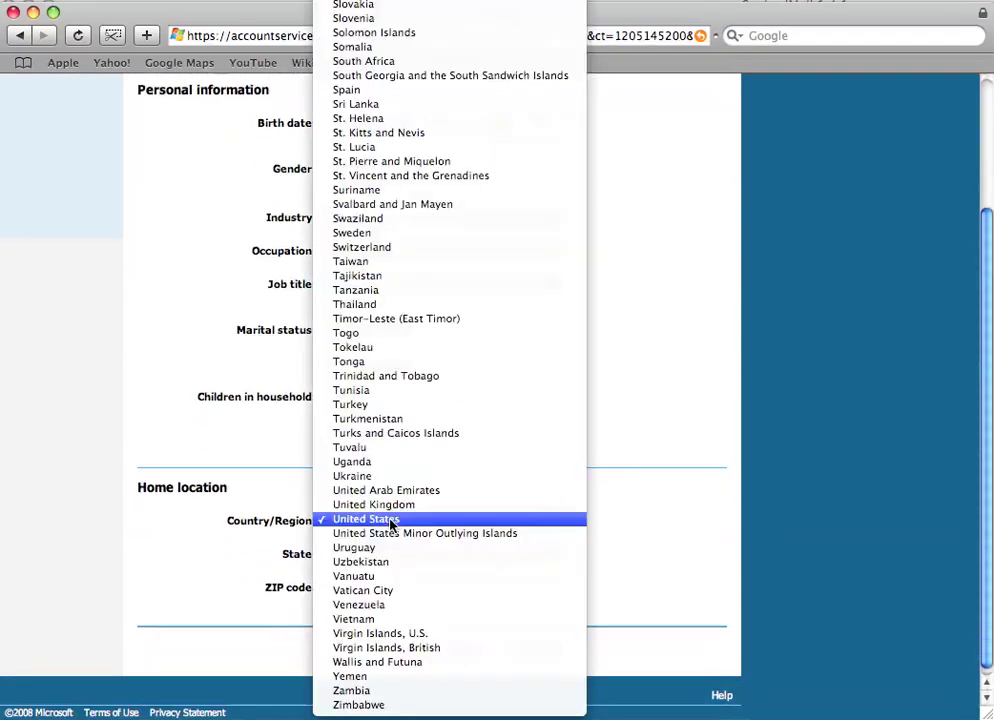
click(390, 505)
click(395, 555)
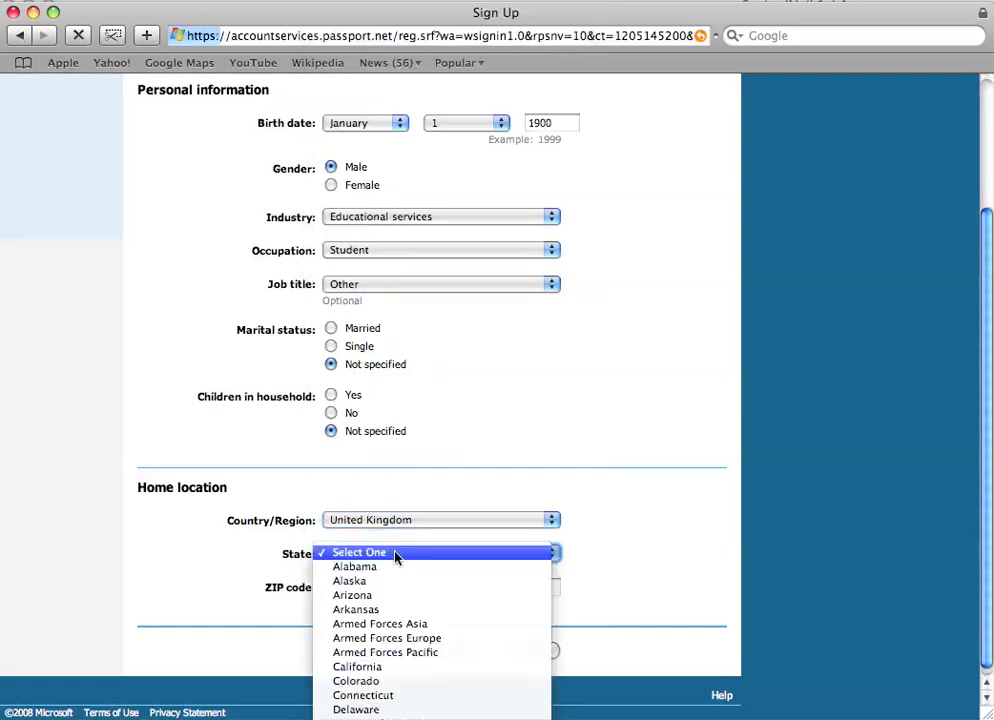
click(395, 555)
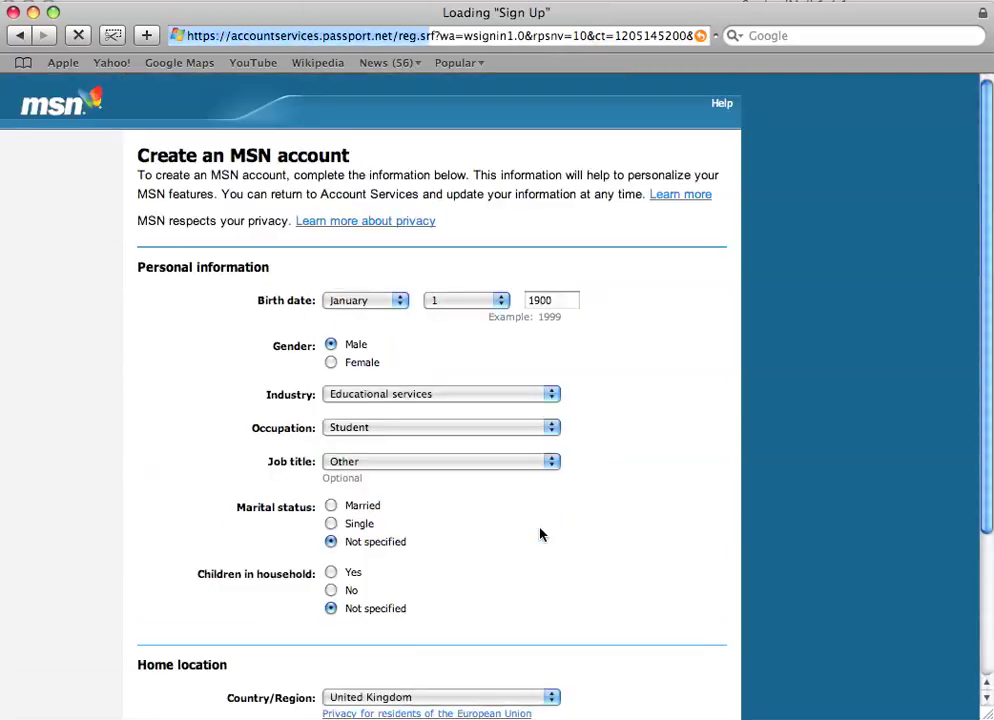
scroll(540, 535, down, 5)
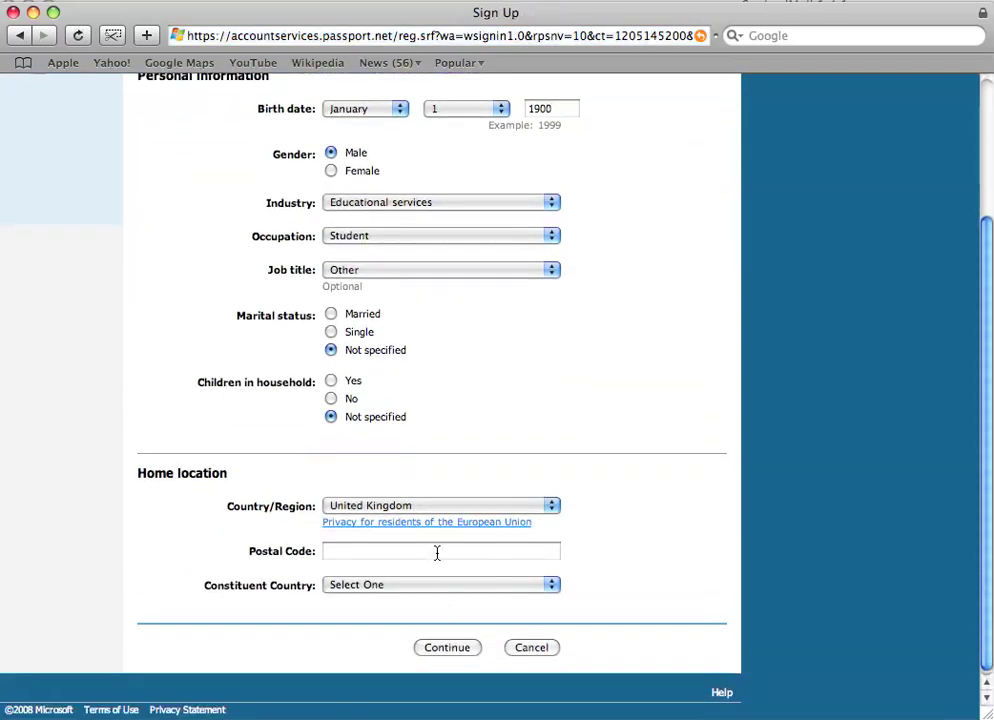
click(437, 553)
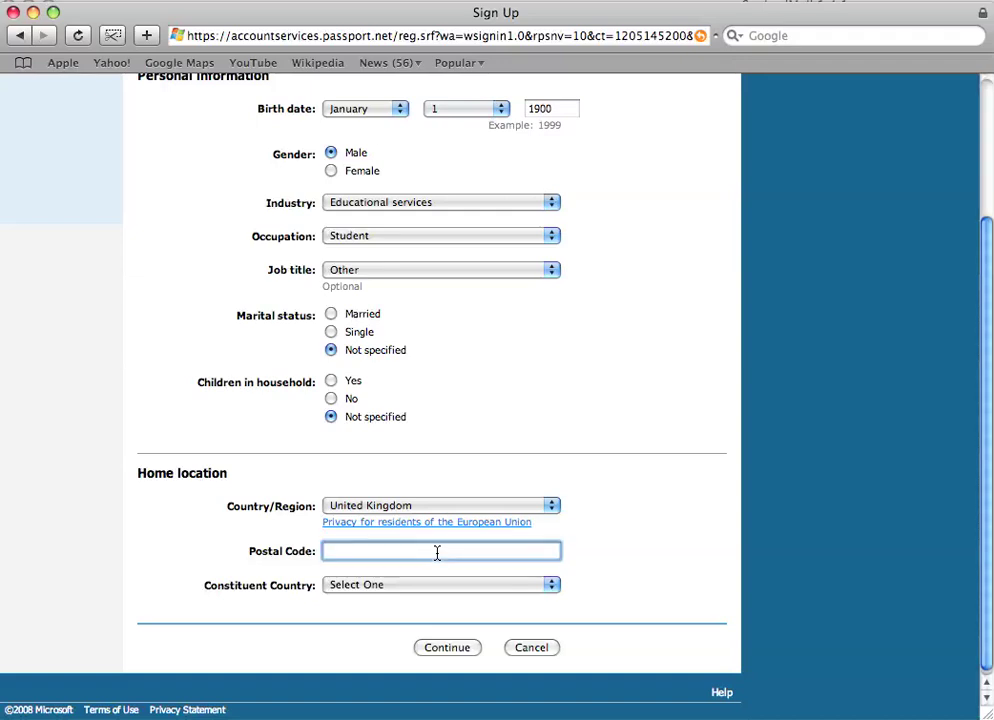
text(IV1 1LU)
click(430, 586)
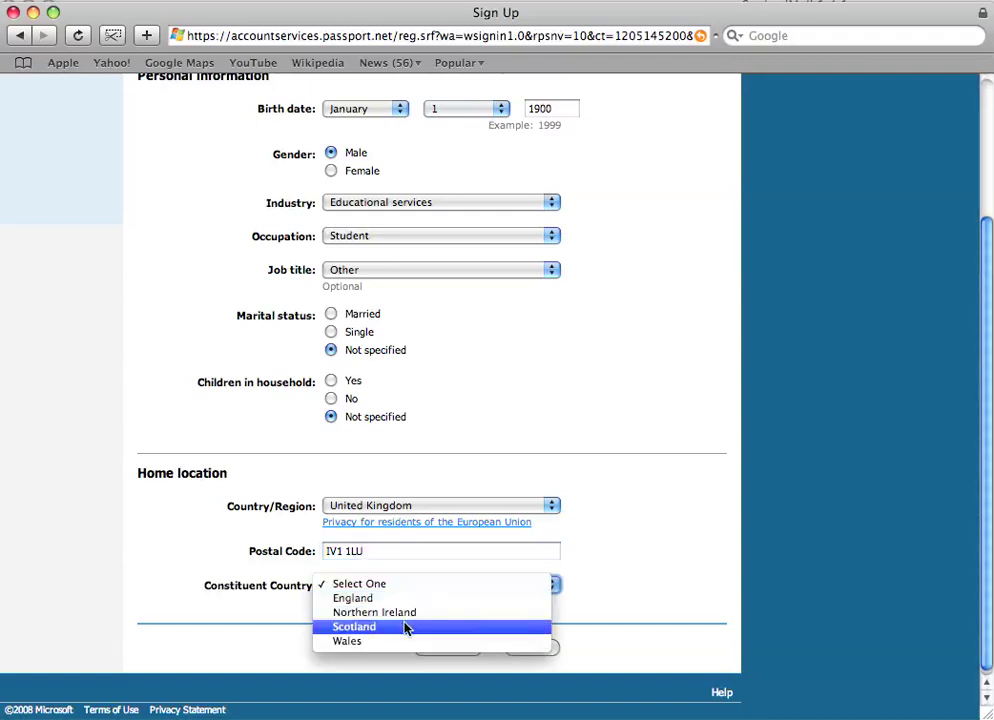
click(408, 627)
click(470, 648)
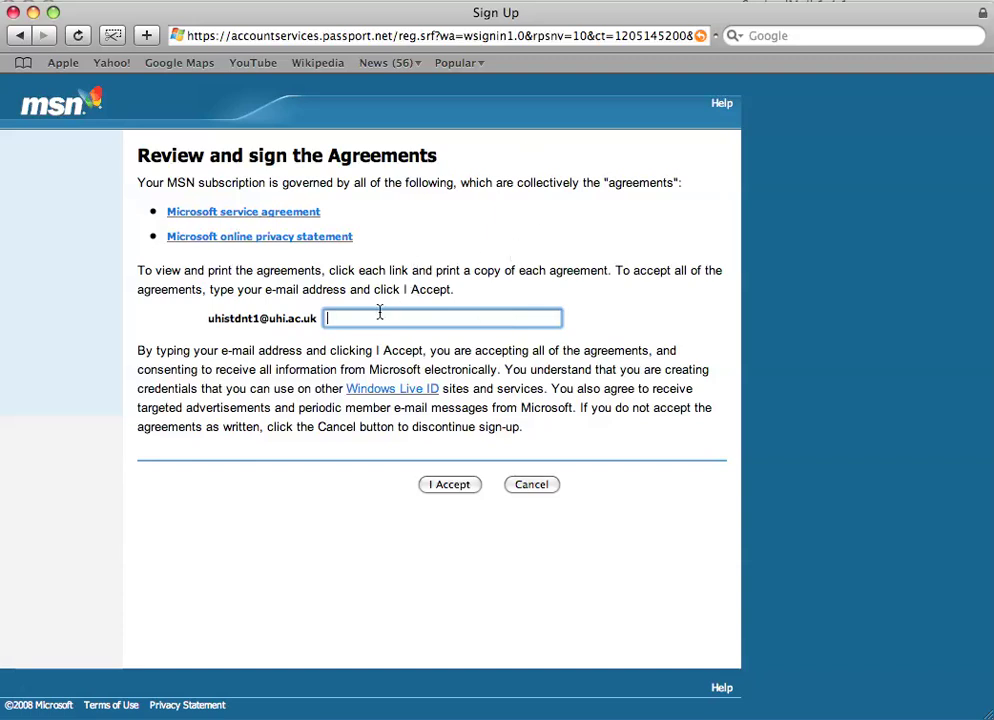
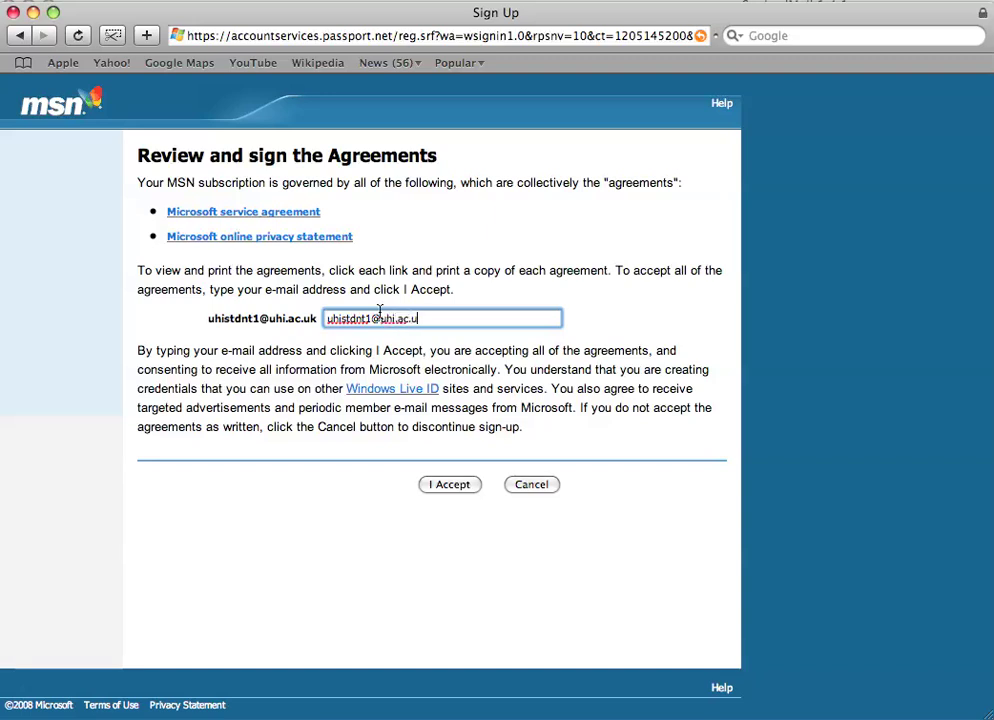
Step: Sign the agreements with the account e-mail address and accept them
click(443, 485)
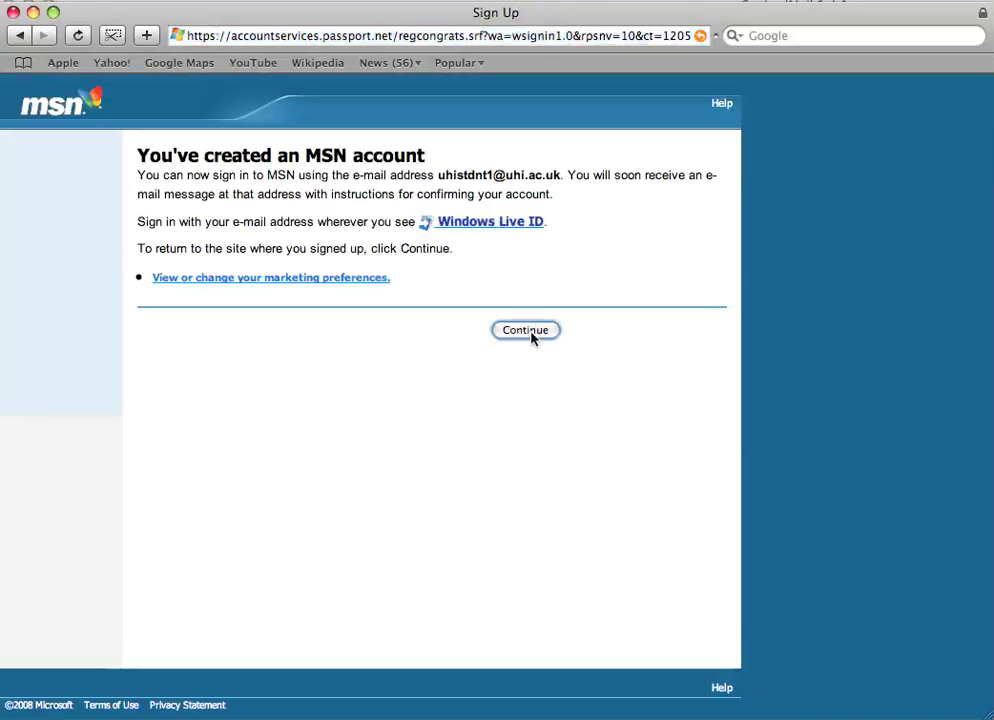
Step: Continue from the account confirmation back to the Student Verification System page
click(527, 331)
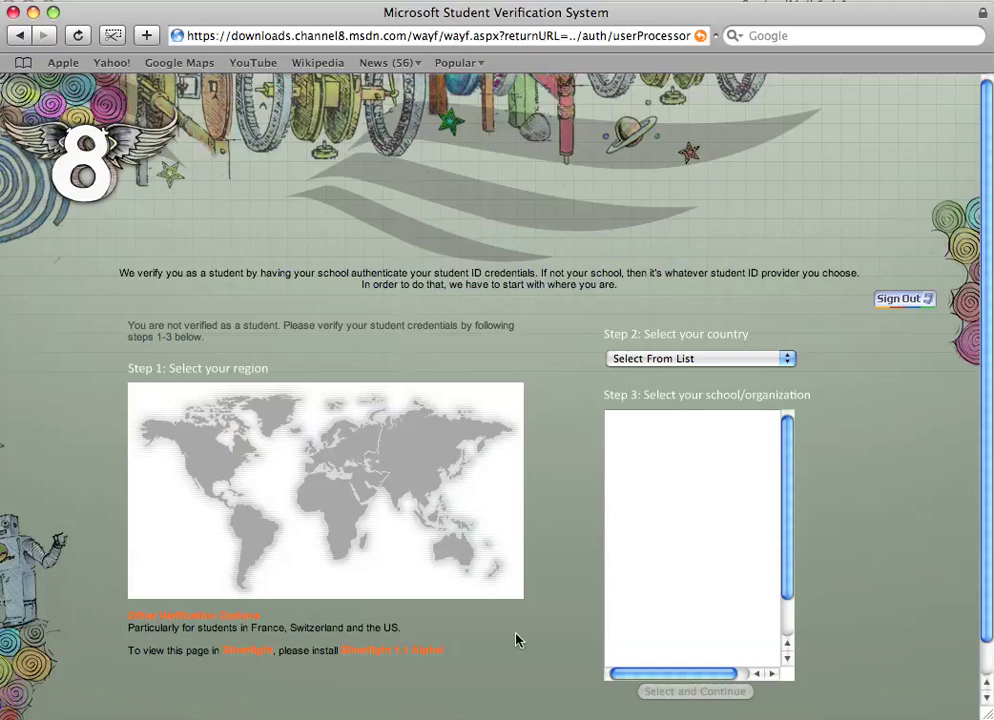
Step: Pick Europe, United Kingdom and UHI Millennium Institute as the school, then continue
click(348, 457)
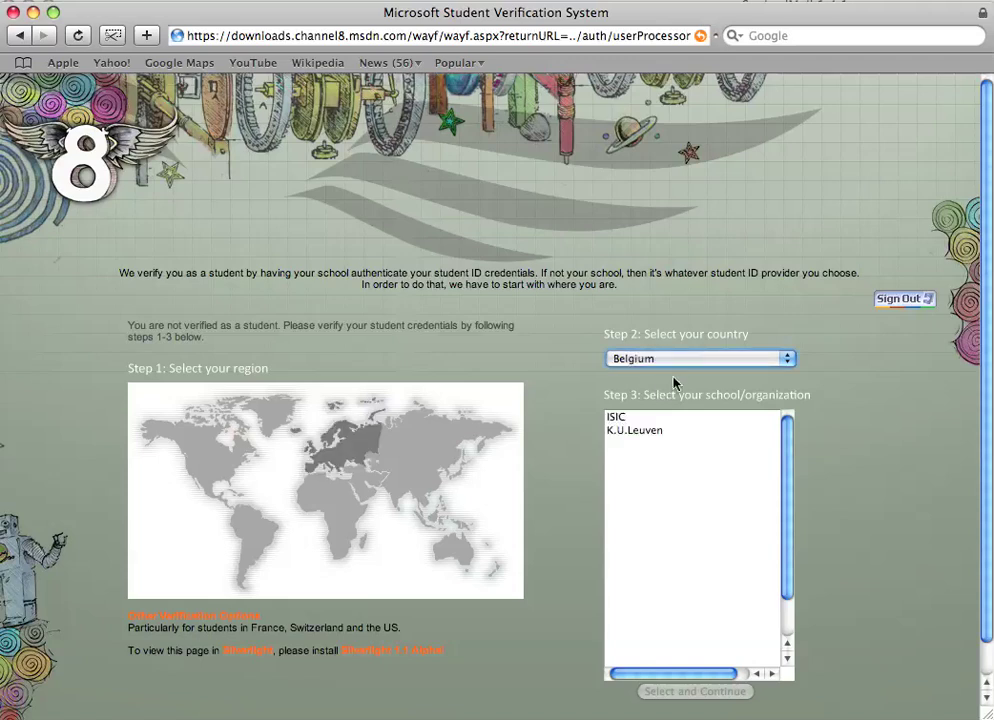
click(698, 368)
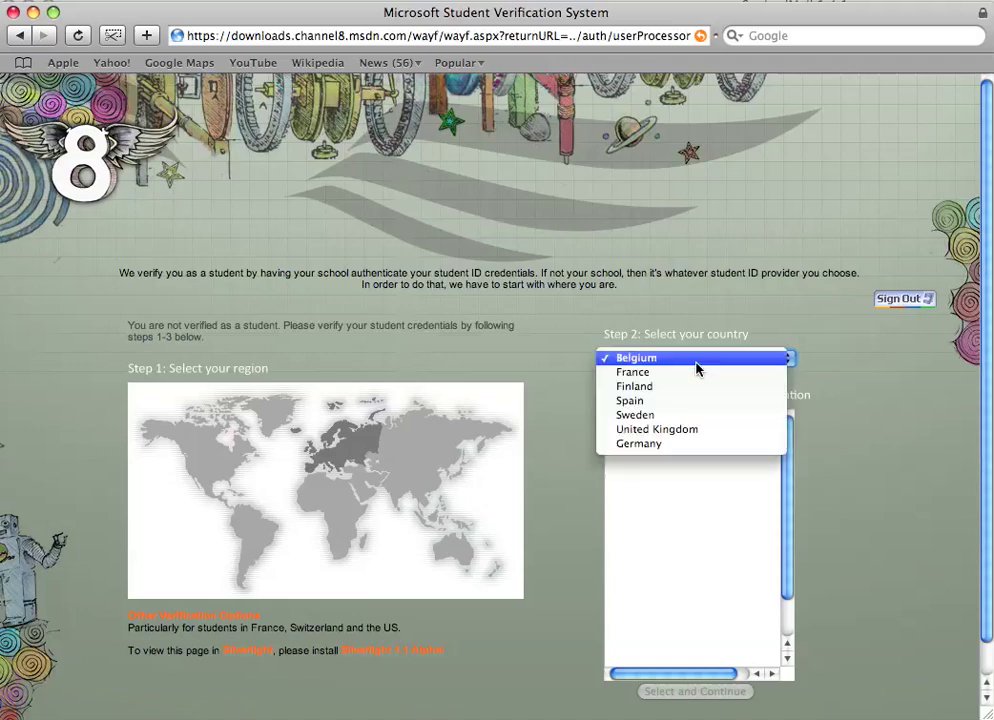
click(691, 432)
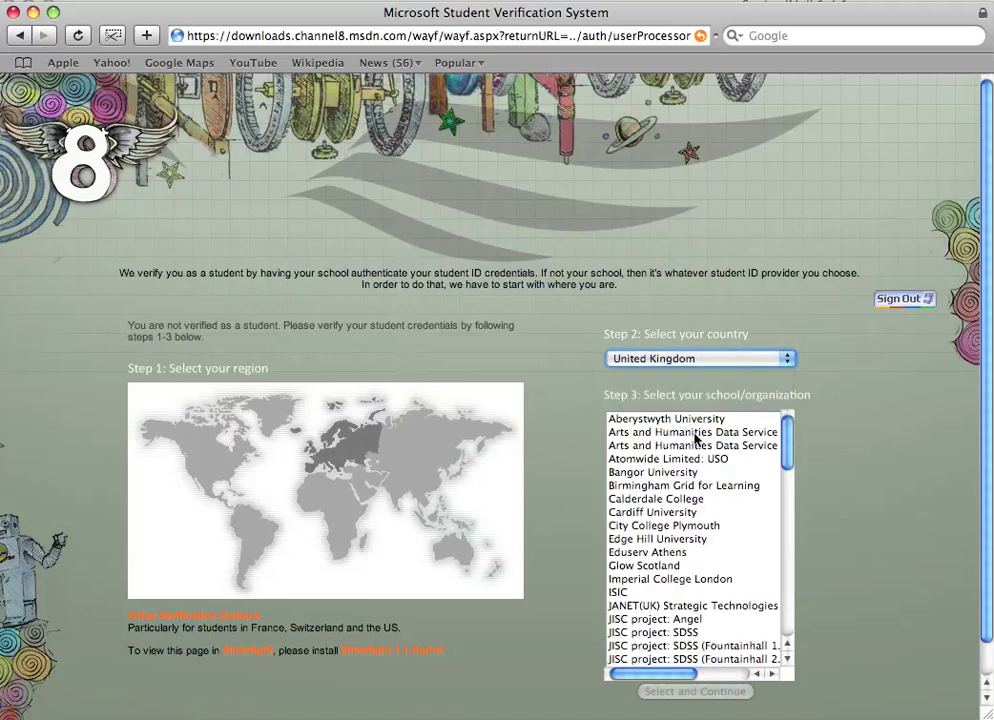
scroll(695, 437, down, 1)
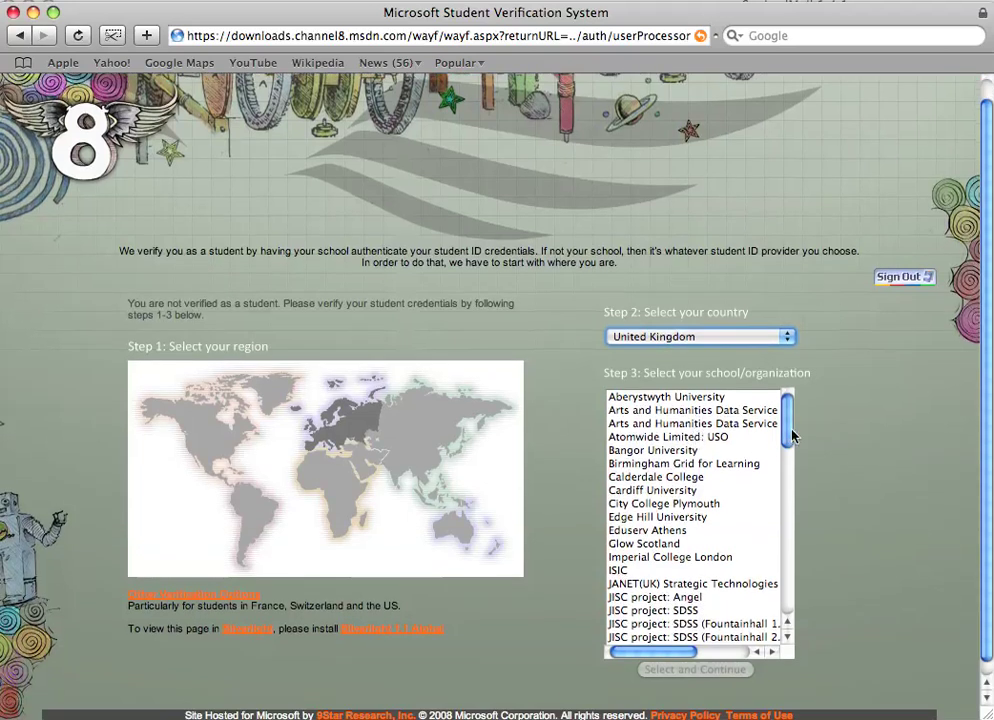
drag(786, 439, 791, 548)
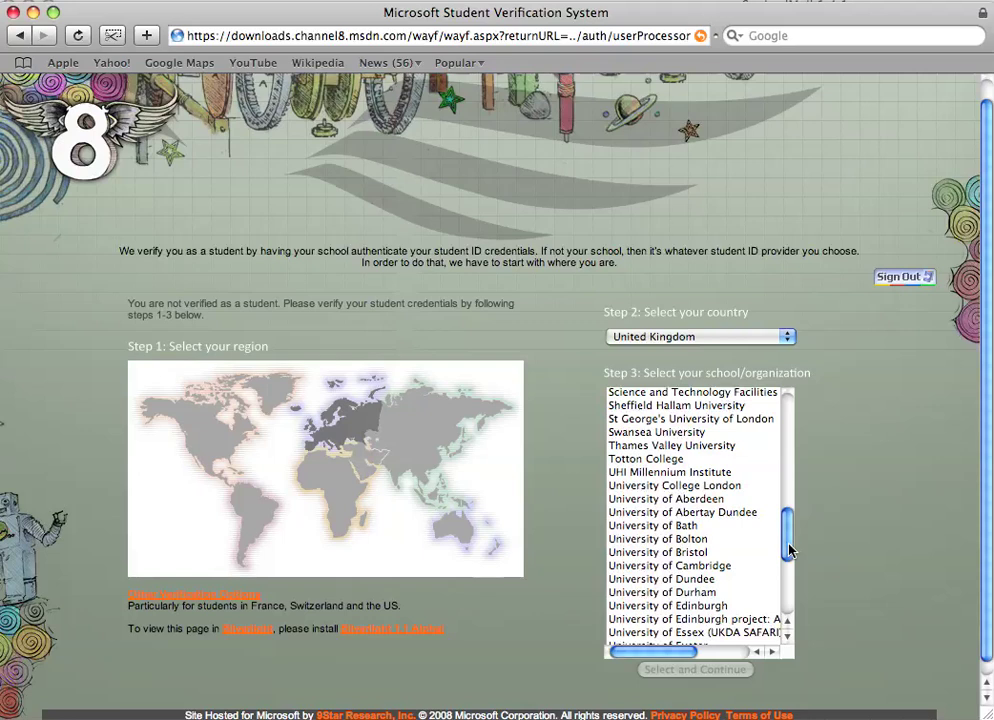
click(712, 475)
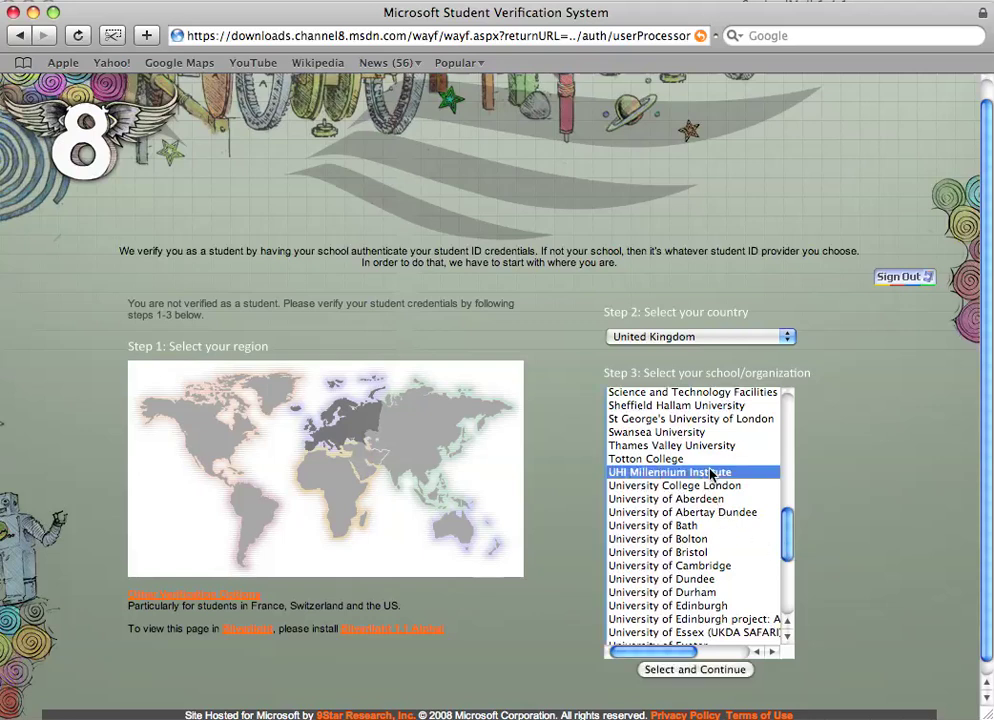
click(693, 669)
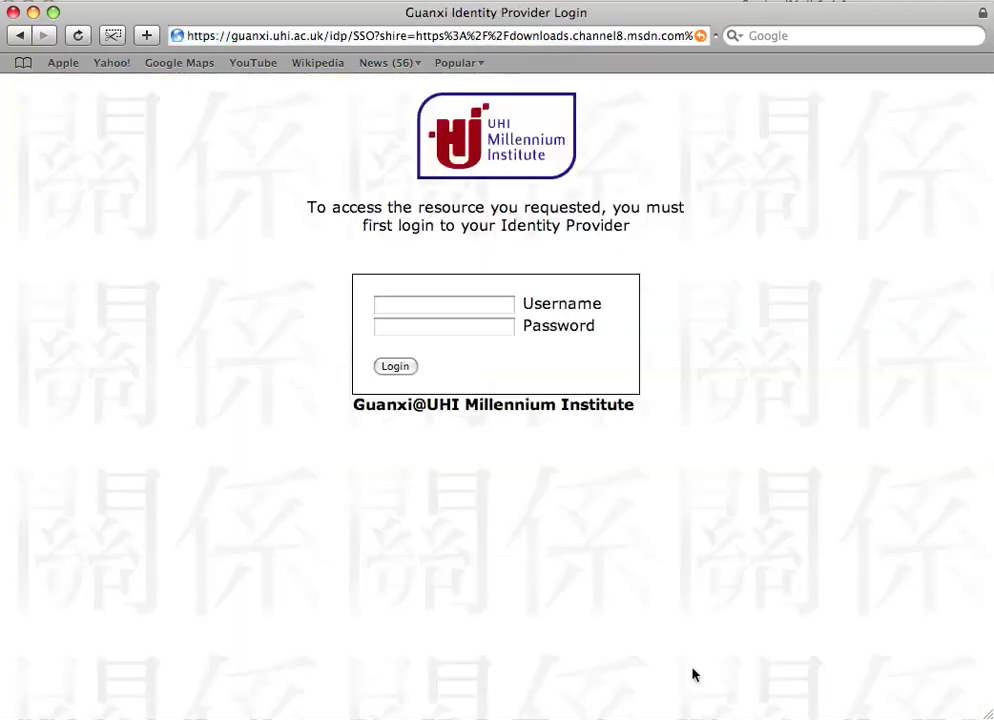
Step: Log in to the UHI Guanxi identity provider with the student username and password
click(488, 310)
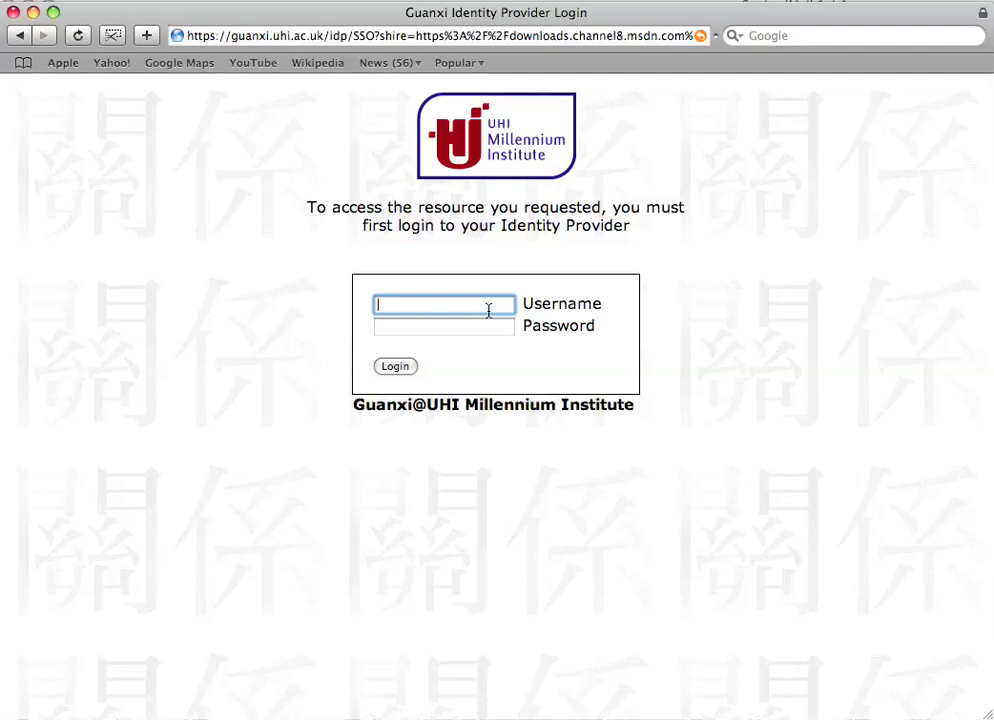
text(uhis)
text(tdn)
text(t2)
key(Tab)
key(shift+Tab)
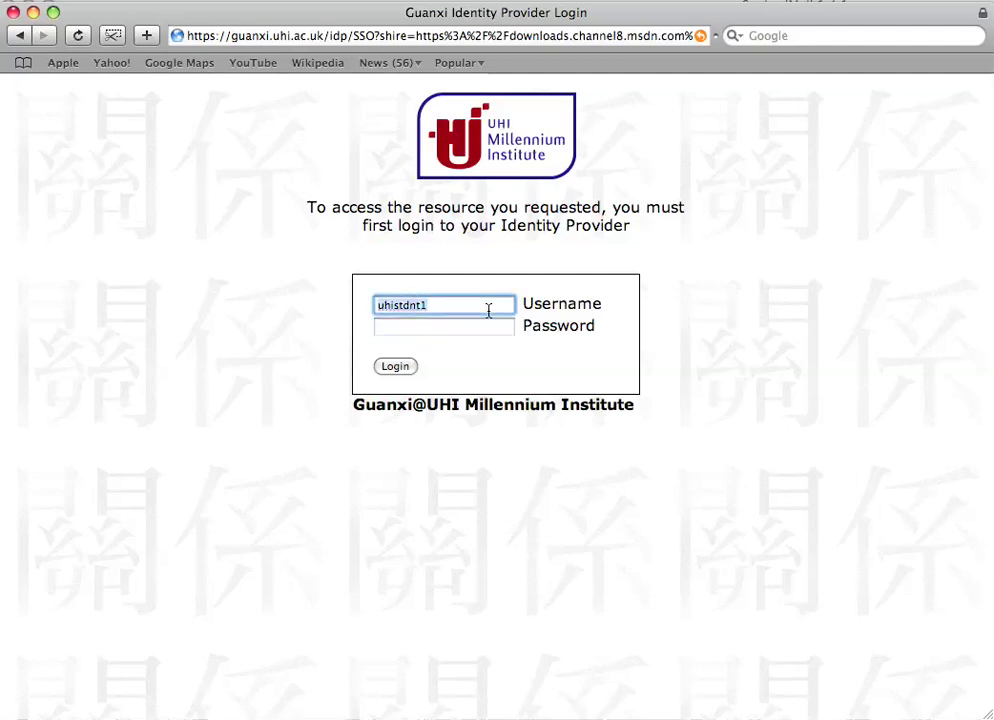
key(Tab)
text(•••••••••)
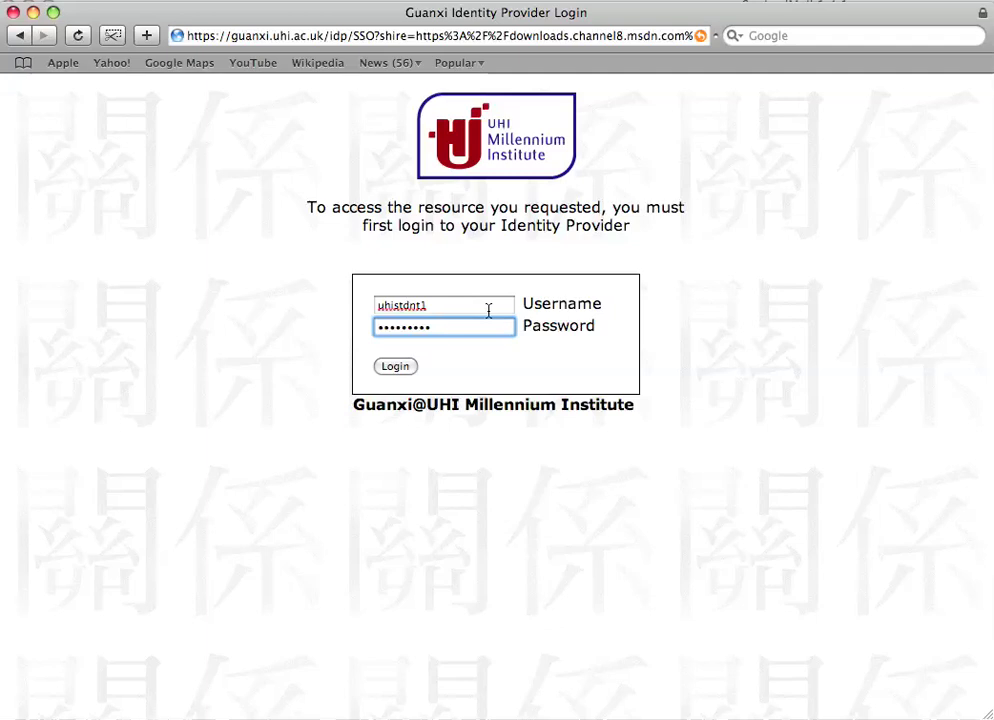
key(Return)
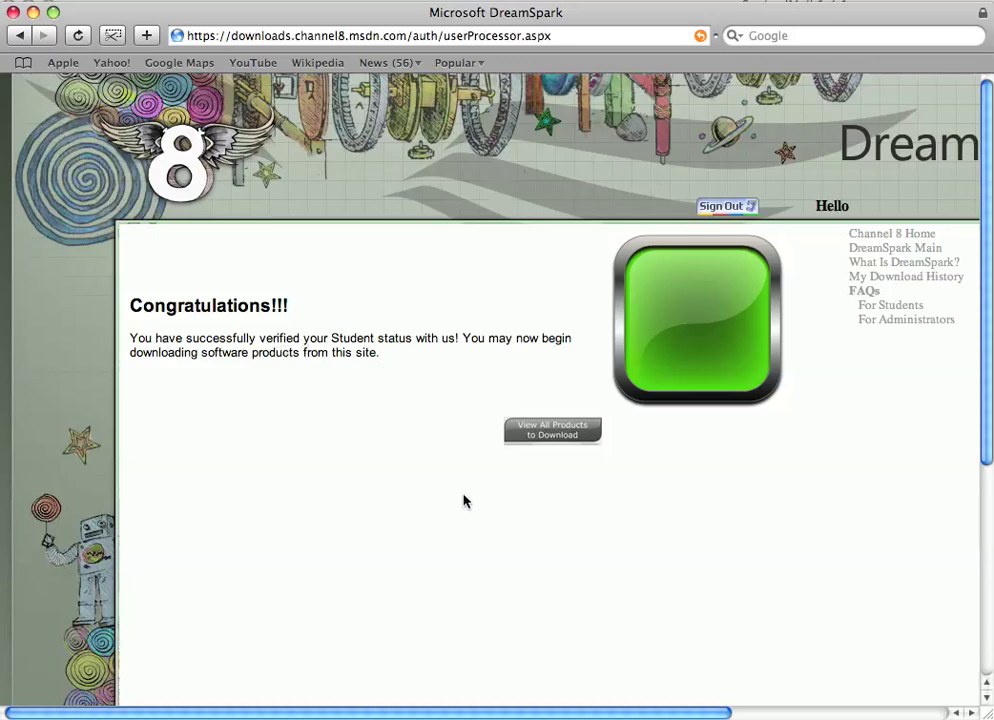
Step: Go to View All Products to Download from the Congratulations page
click(560, 434)
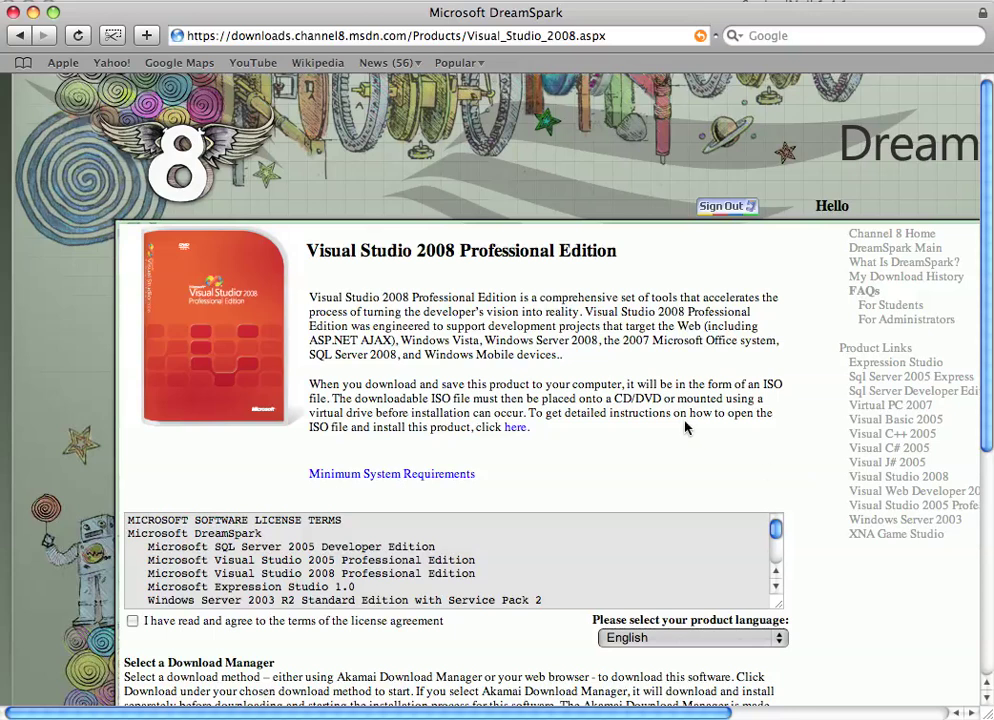
Step: Accept the Visual Studio 2008 license agreement and scroll down to the Disk 1 download options
scroll(737, 441, down, 5)
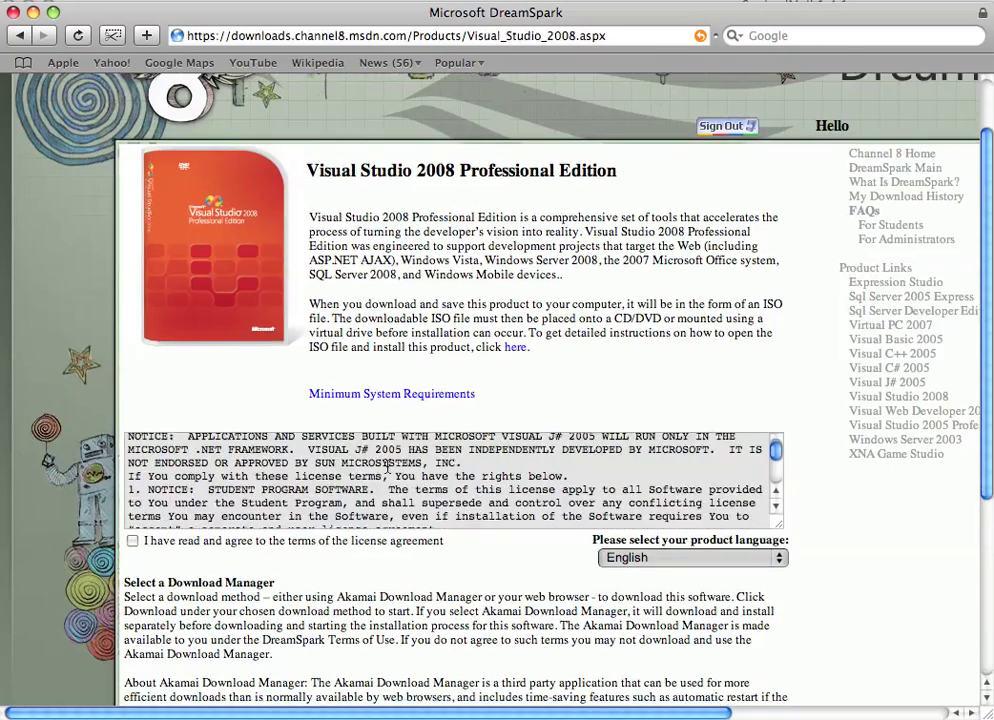
click(132, 540)
scroll(541, 568, down, 2)
scroll(541, 568, down, 5)
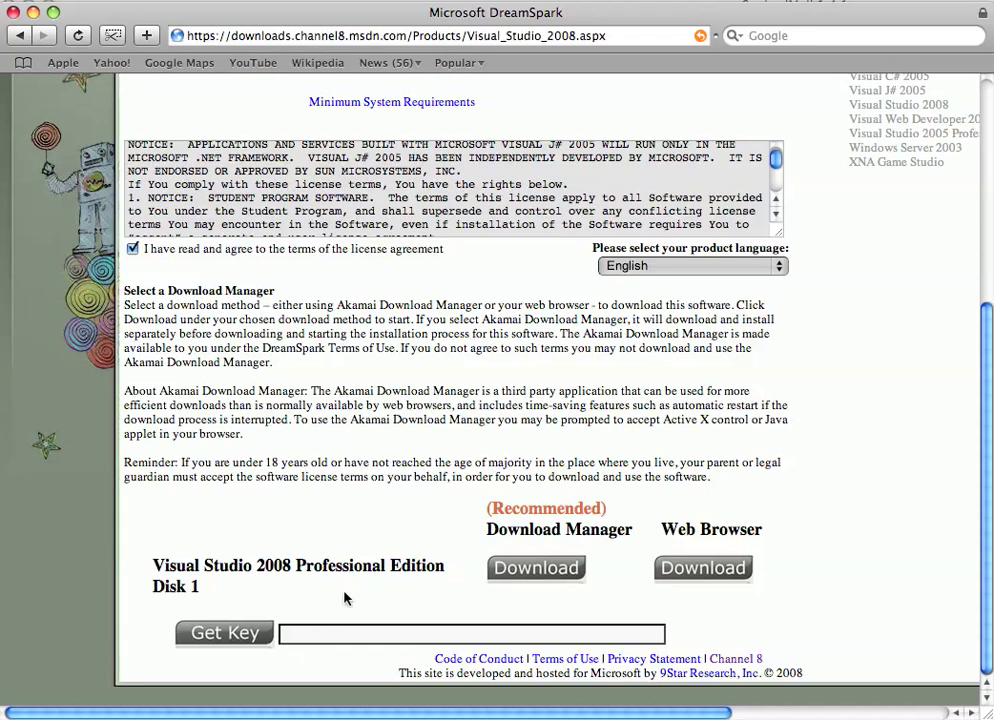
Step: Get a product key for Disk 1 and select the whole key
click(227, 632)
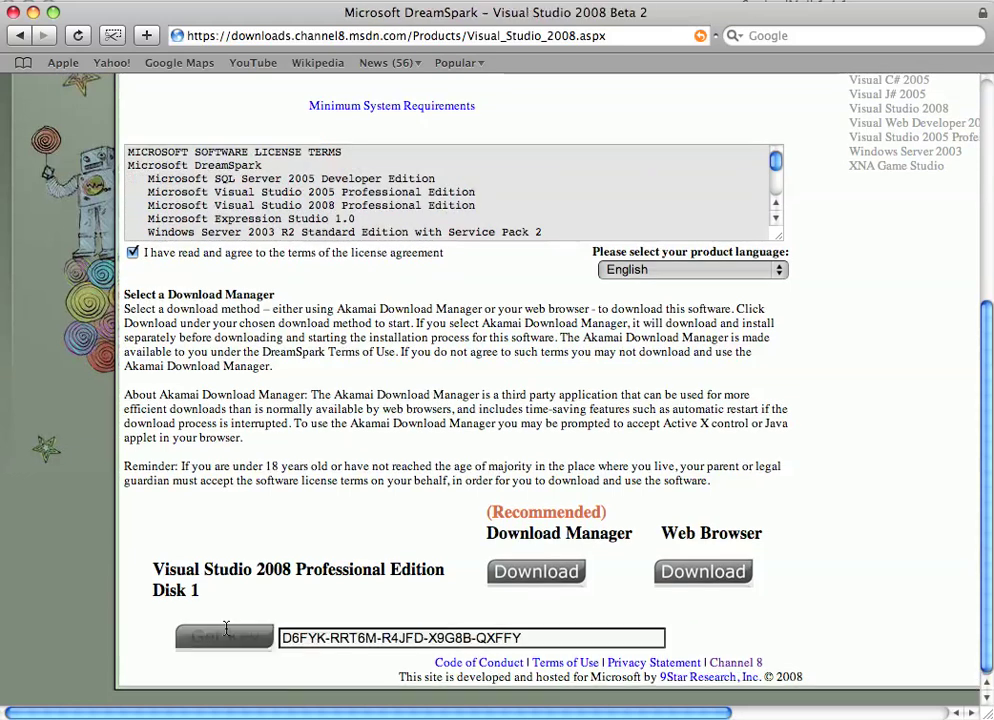
double_click(610, 635)
triple_click(610, 635)
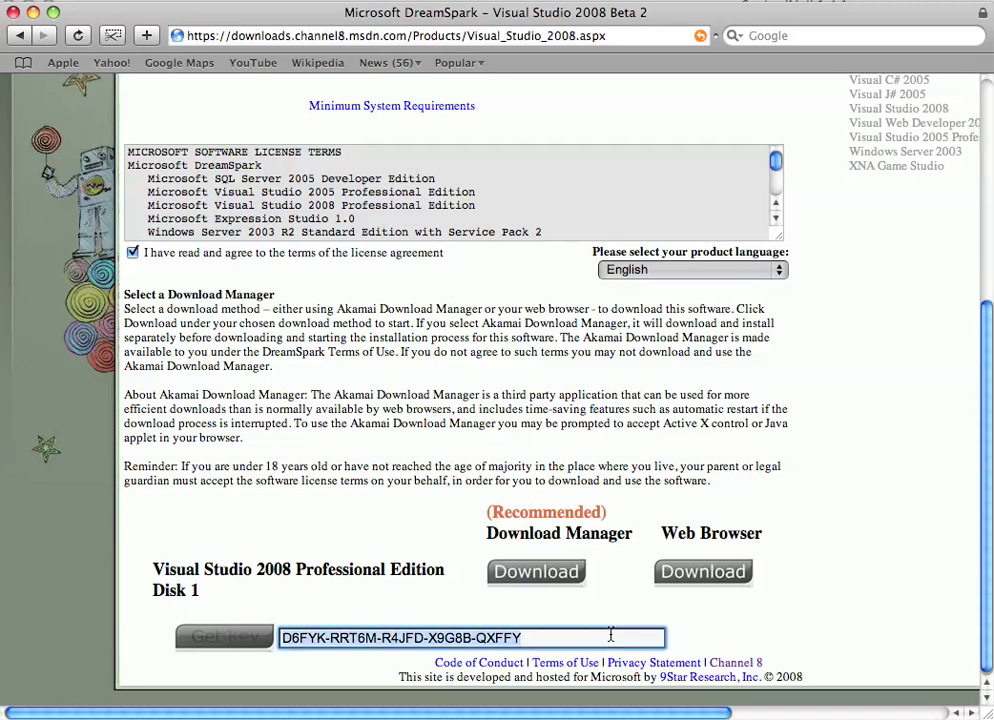
Step: Start downloading Disk 1 with the Download Manager, then scroll back to the top
click(566, 572)
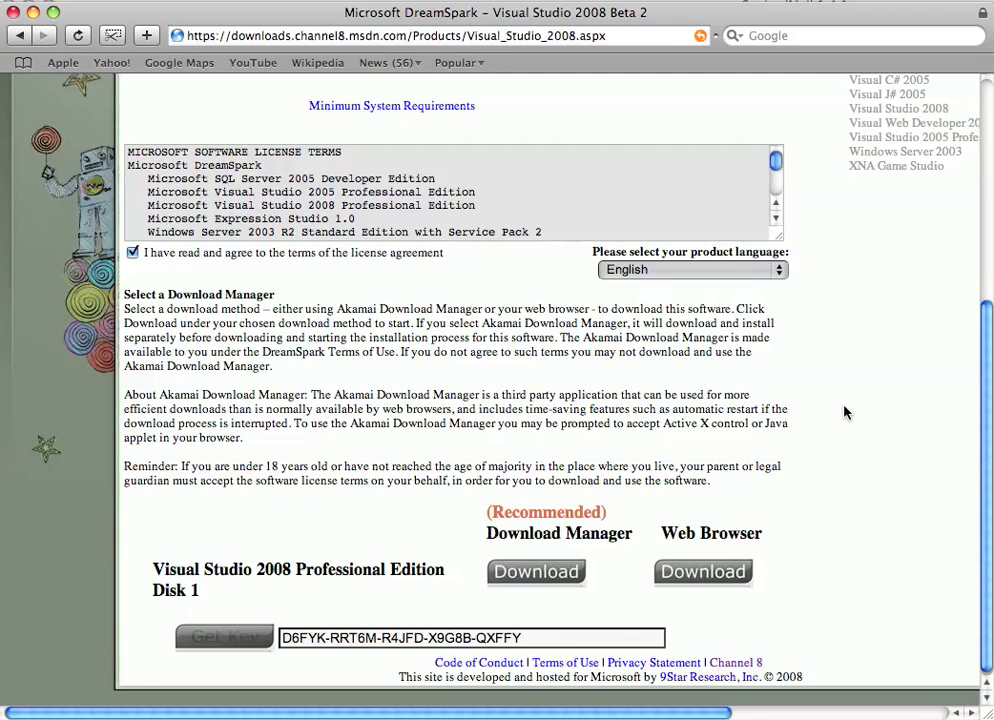
scroll(844, 412, up, 8)
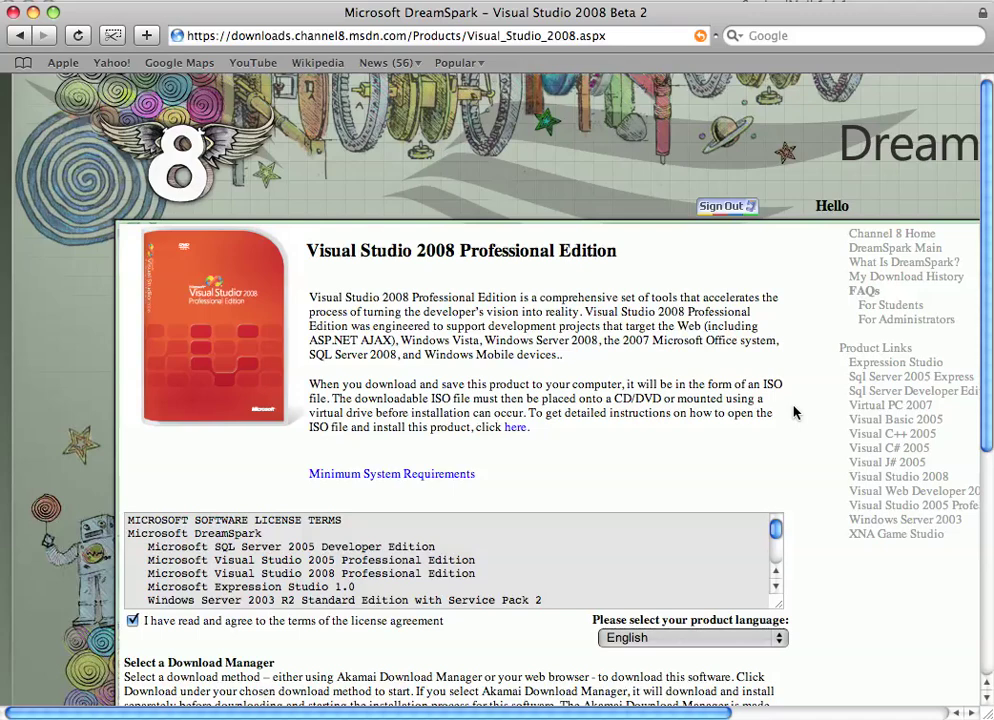
scroll(795, 412, down, 5)
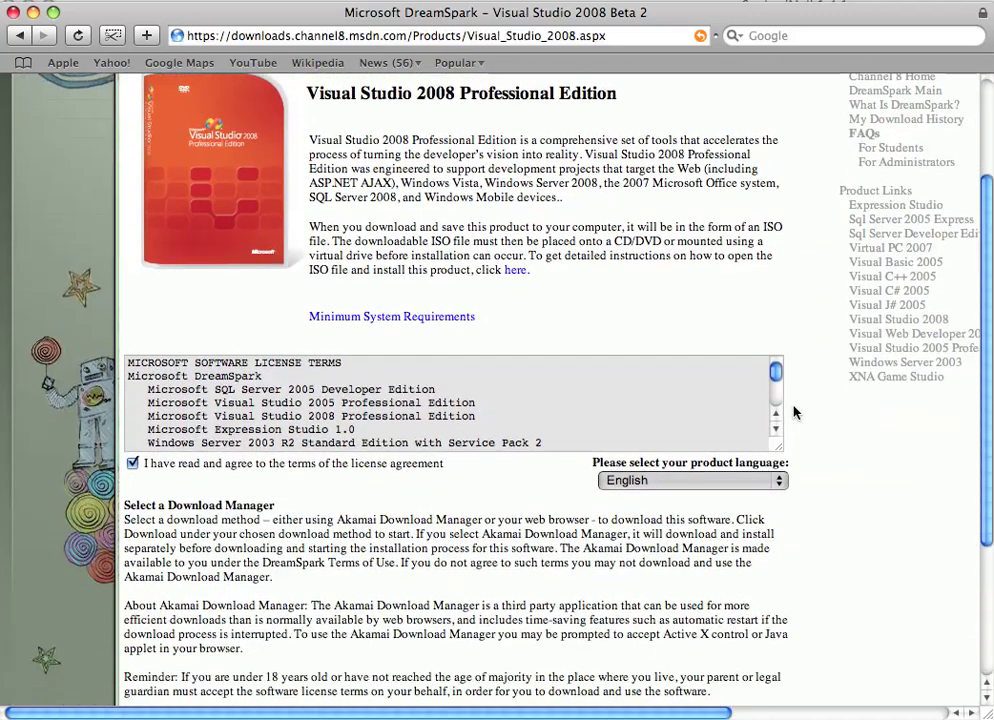
scroll(795, 412, down, 3)
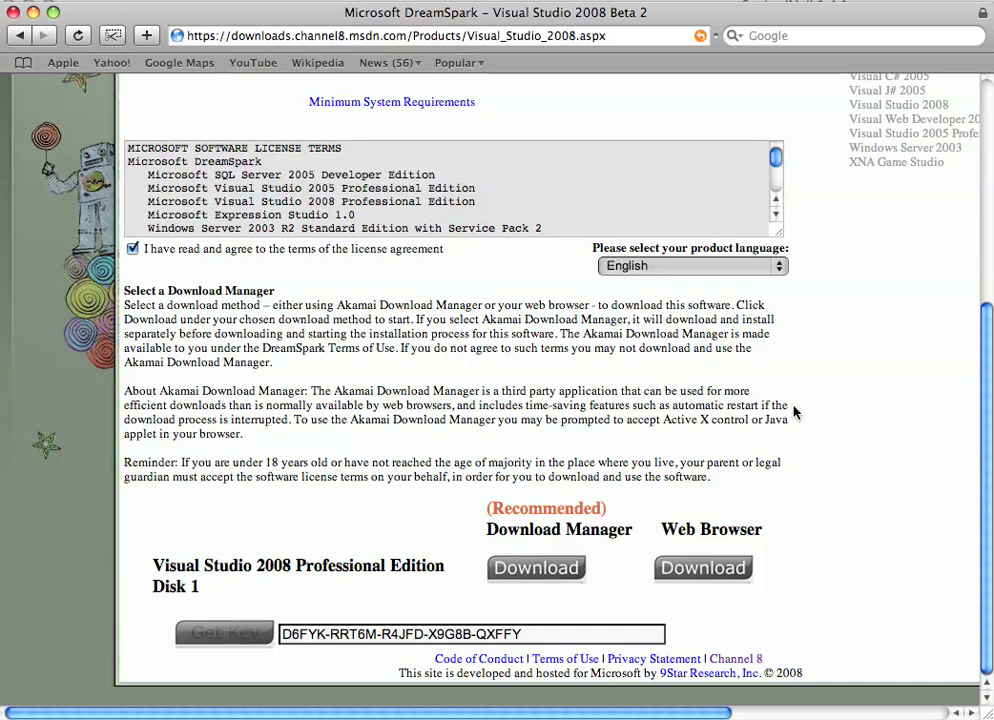
scroll(839, 434, up, 10)
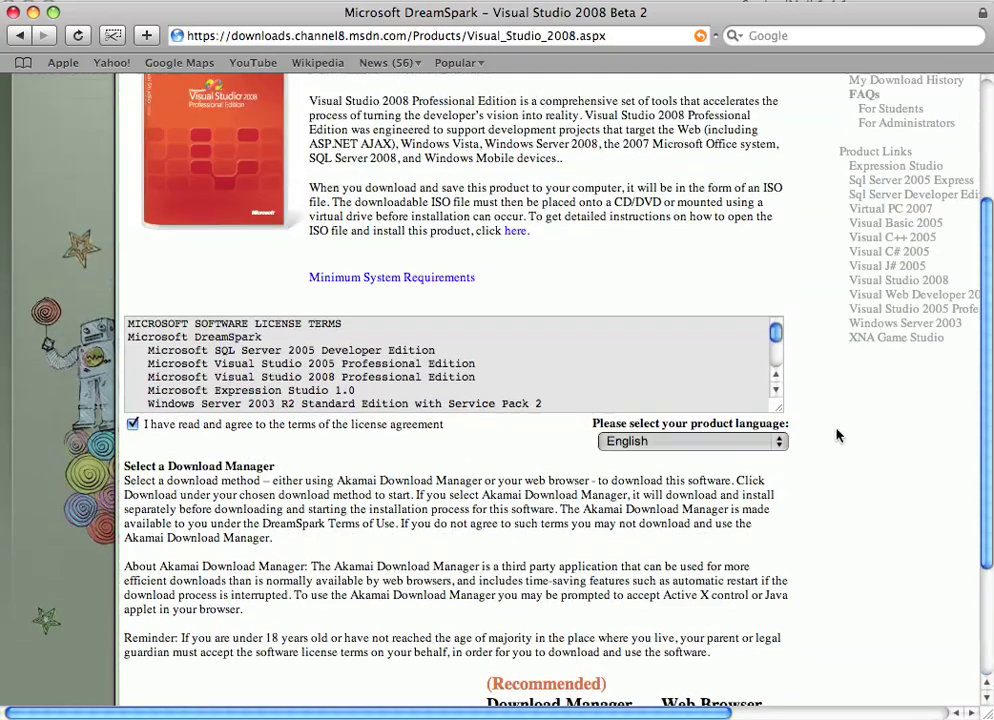